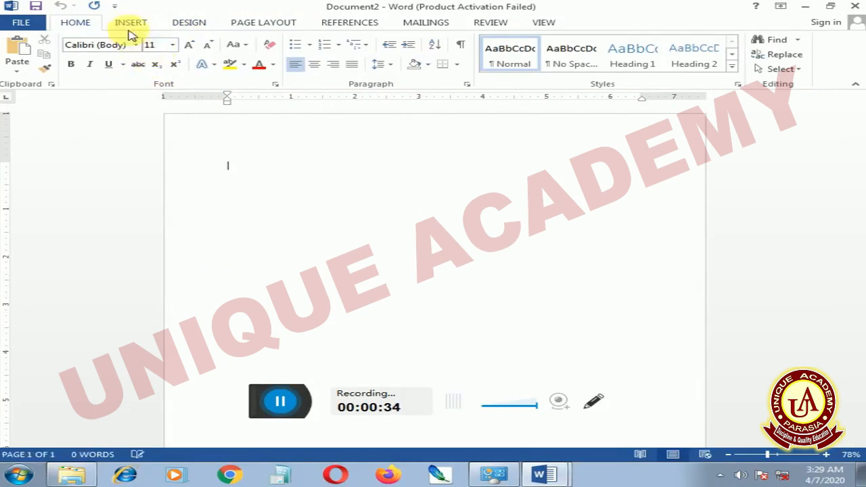
Insert a table with two columns and five rows and enlarge it to cells about 0.57" high and 3.21" wide
{"action": "left_click", "coordinate": [130, 24]}
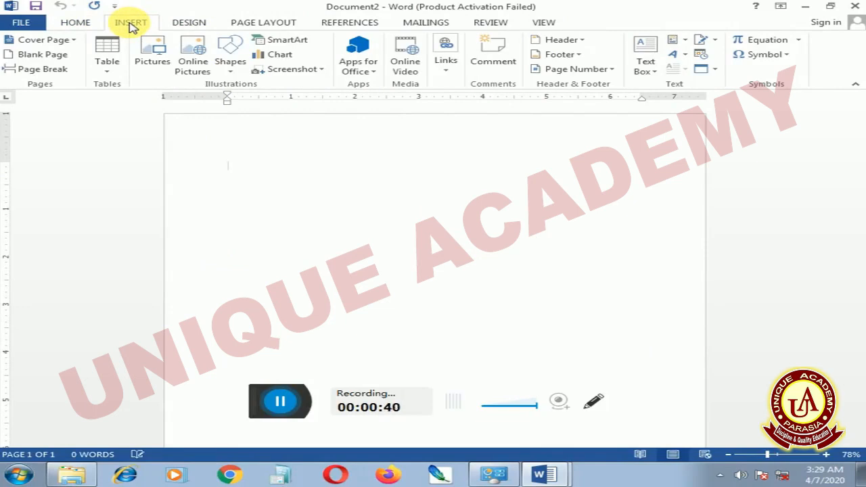
{"action": "left_click", "coordinate": [109, 77]}
{"action": "left_click", "coordinate": [106, 100]}
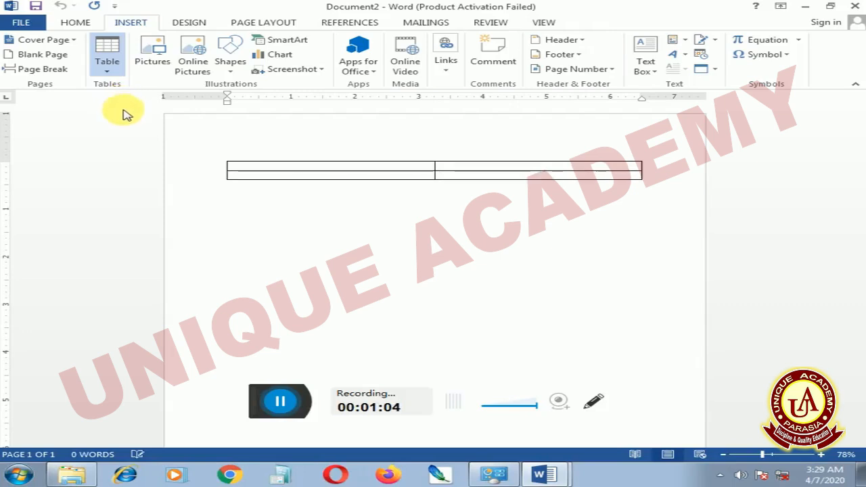
{"action": "left_click", "coordinate": [120, 148]}
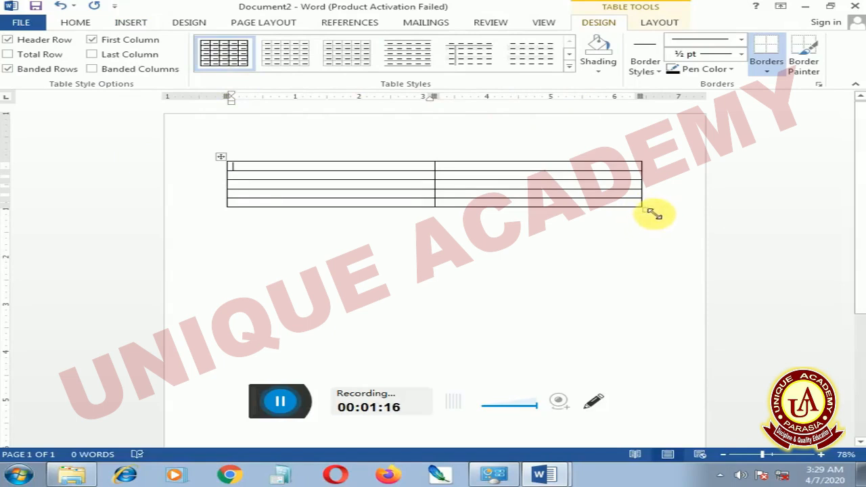
{"action": "left_click_drag", "start_coordinate": [651, 215], "coordinate": [637, 295]}
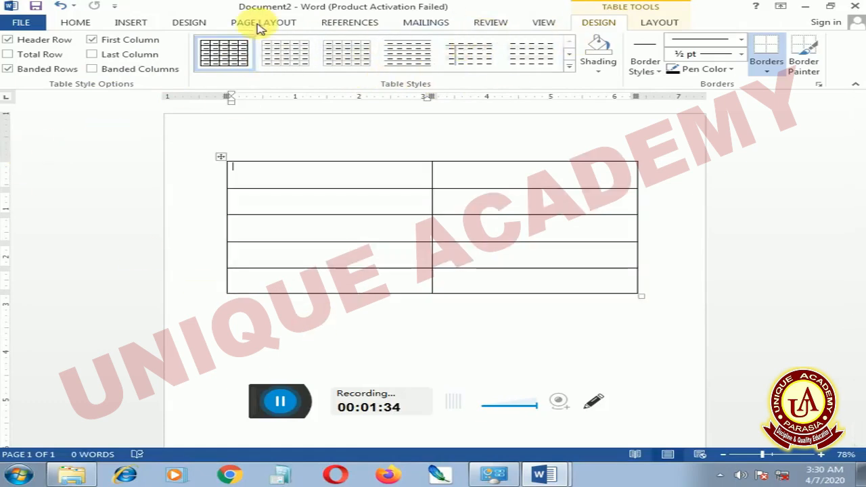
{"action": "scroll", "coordinate": [204, 58], "scroll_direction": "down", "scroll_amount": 1}
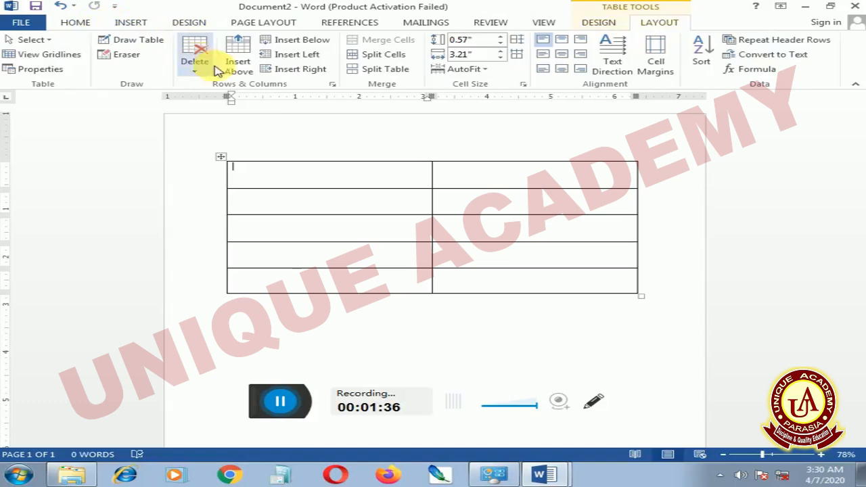
Insert a second table with 3 columns and 5 rows below the first one, using exact table dimensions
{"action": "left_click", "coordinate": [251, 321]}
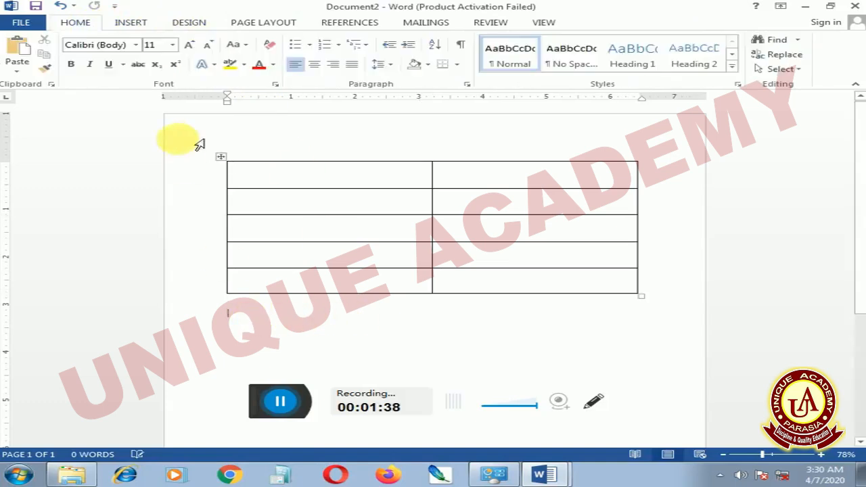
{"action": "left_click", "coordinate": [131, 23]}
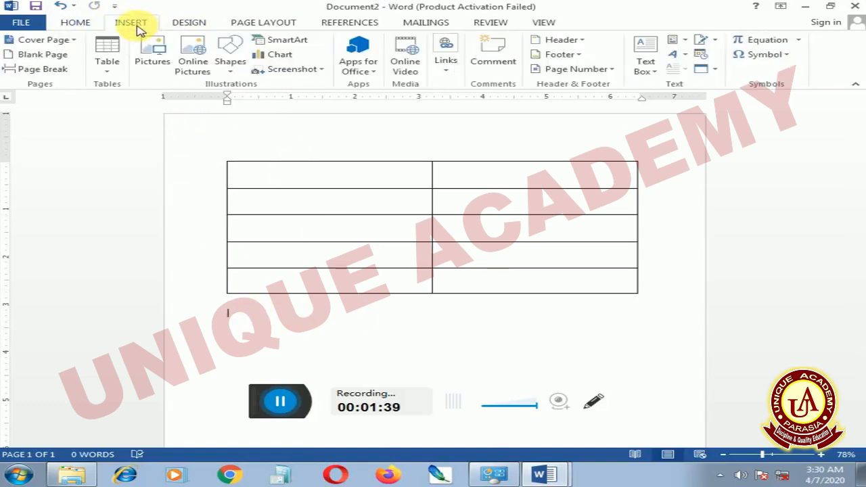
{"action": "left_click", "coordinate": [107, 68]}
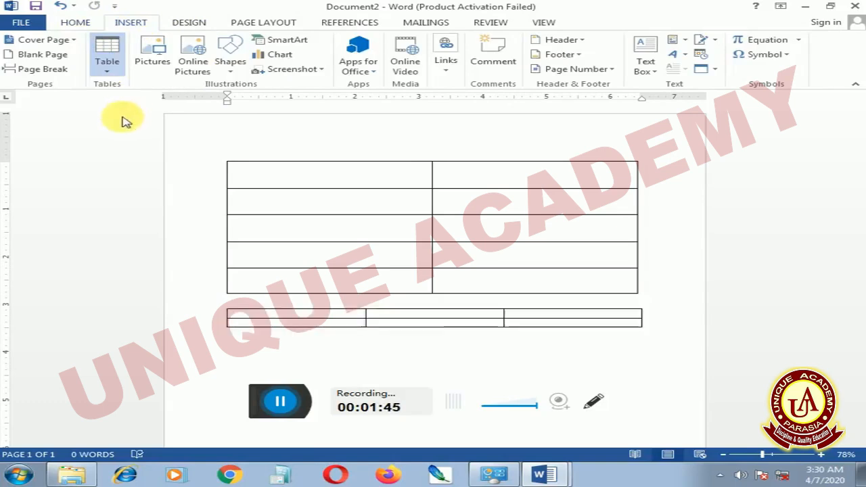
{"action": "left_click", "coordinate": [136, 203]}
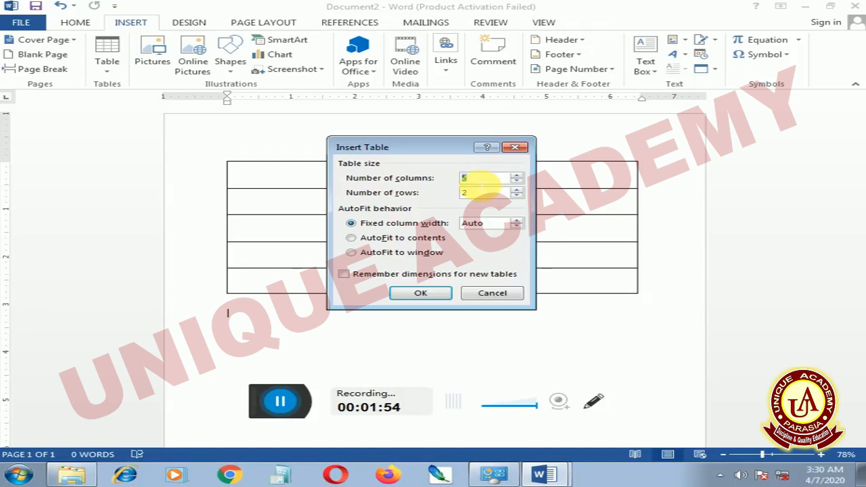
{"action": "type", "text": "3"}
{"action": "left_click_drag", "start_coordinate": [477, 195], "coordinate": [443, 195]}
{"action": "type", "text": "5"}
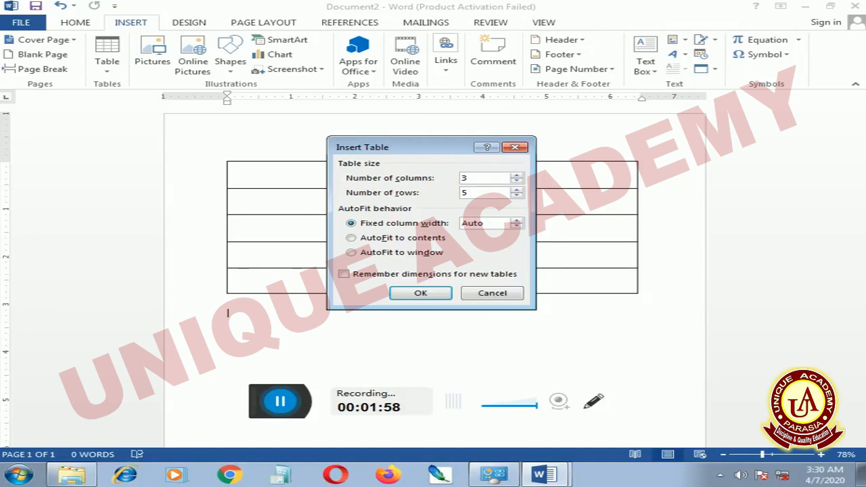
{"action": "left_click", "coordinate": [428, 295]}
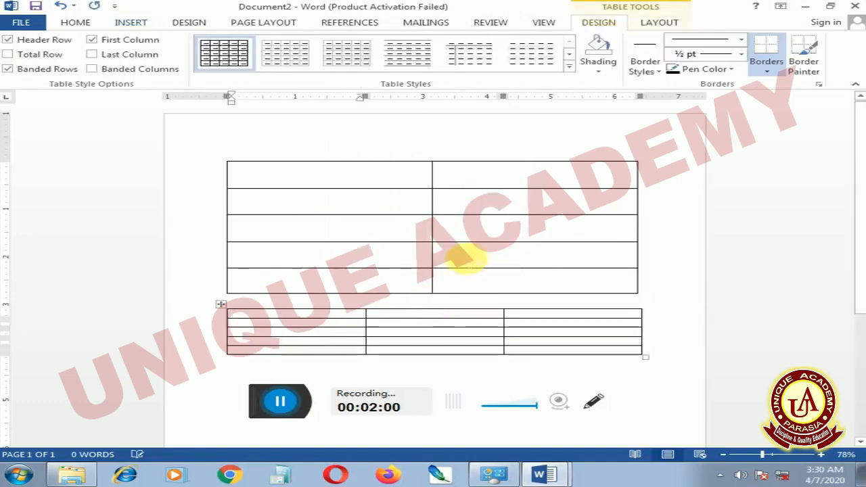
Increase the font size in the first cell of the upper table to 22 and enter the heading "name"
{"action": "scroll", "coordinate": [464, 261], "scroll_direction": "down", "scroll_amount": 2}
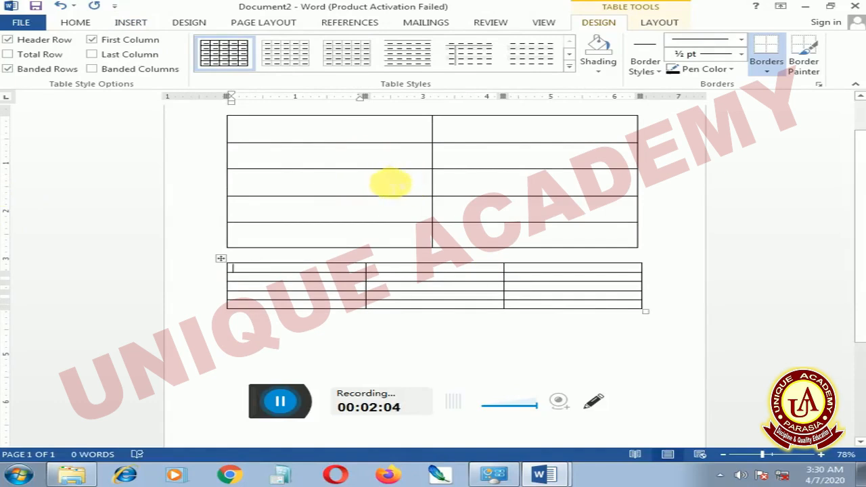
{"action": "left_click", "coordinate": [334, 135]}
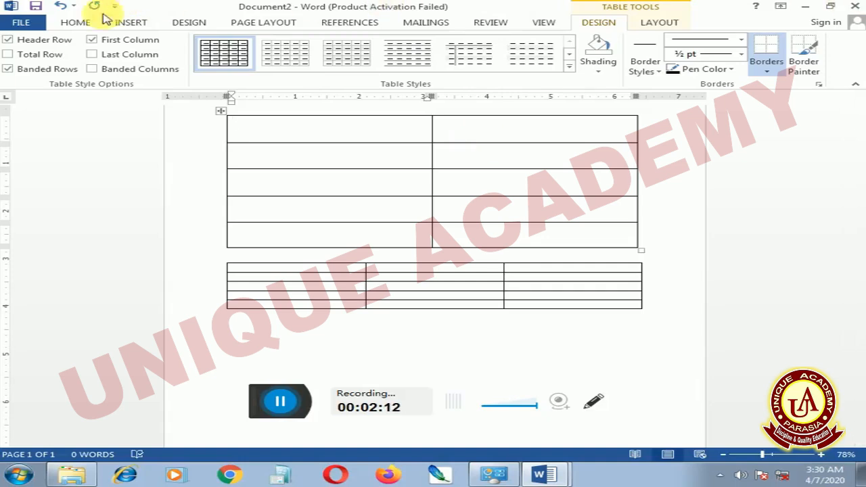
{"action": "left_click", "coordinate": [74, 22]}
{"action": "left_click", "coordinate": [194, 51]}
{"action": "left_click", "coordinate": [194, 52]}
{"action": "left_click", "coordinate": [194, 52]}
{"action": "left_click", "coordinate": [194, 52]}
{"action": "left_click", "coordinate": [194, 52]}
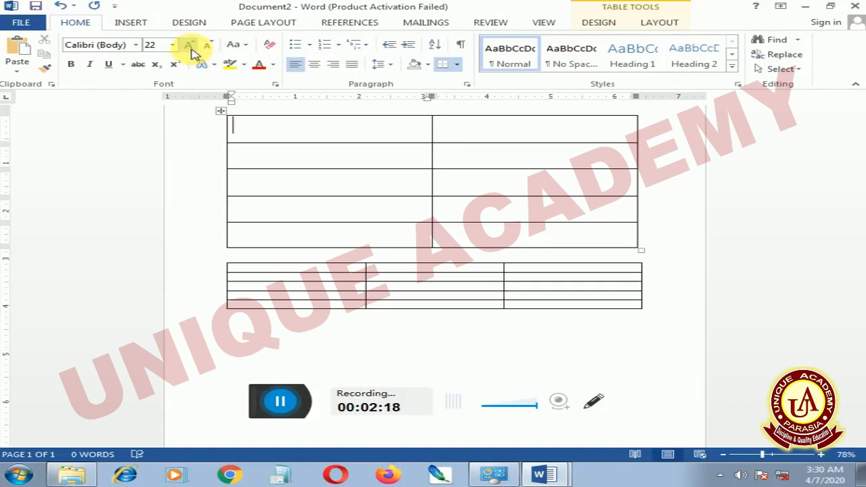
{"action": "type", "text": "naamm"}
{"action": "key", "text": "BackSpace"}
{"action": "key", "text": "BackSpace"}
{"action": "key", "text": "BackSpace"}
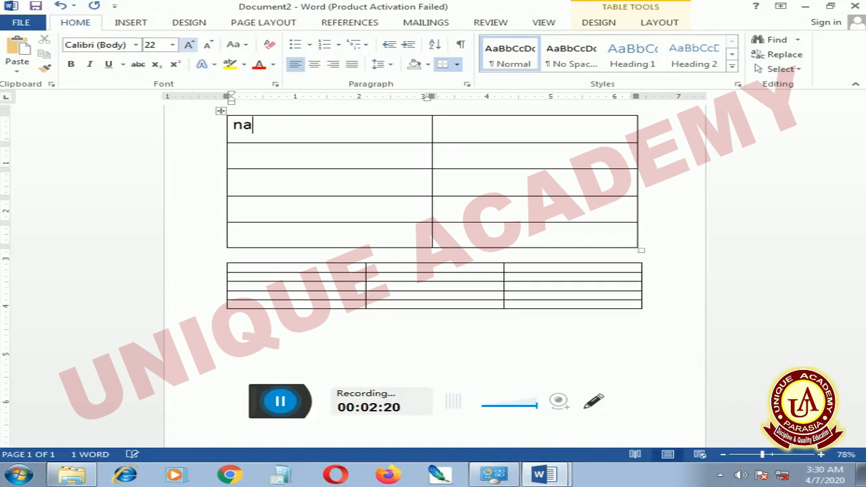
{"action": "type", "text": "me"}
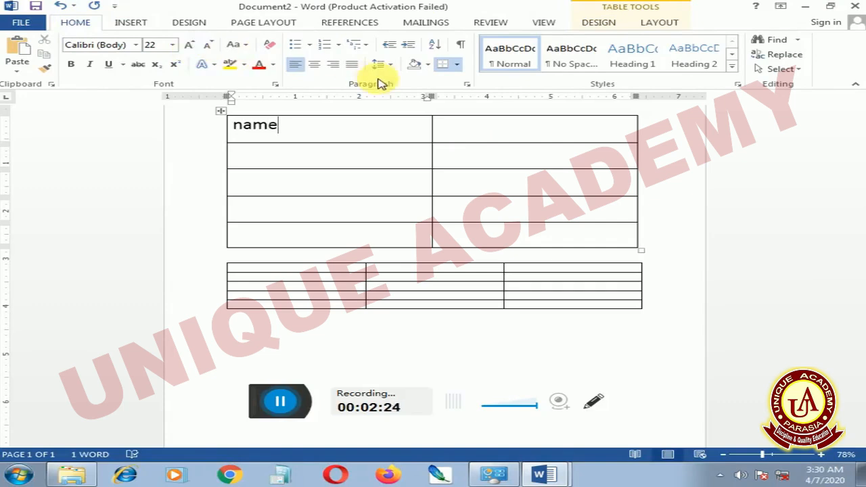
{"action": "left_click", "coordinate": [452, 127]}
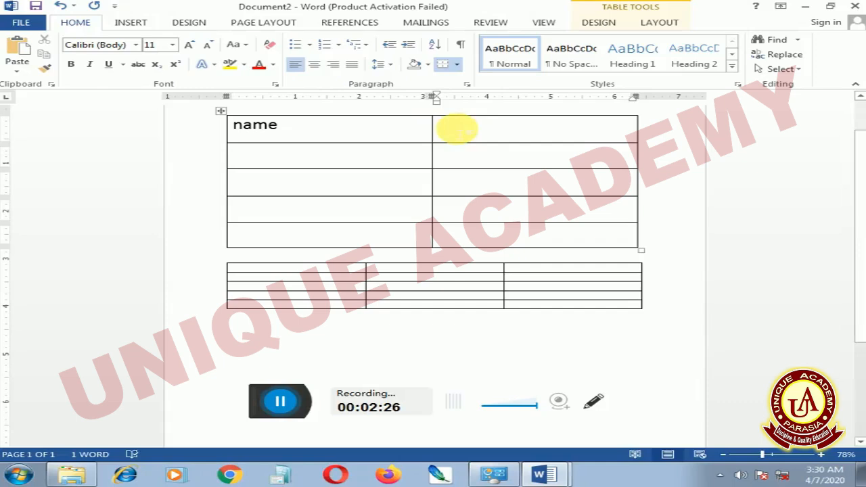
{"action": "type", "text": "ss"}
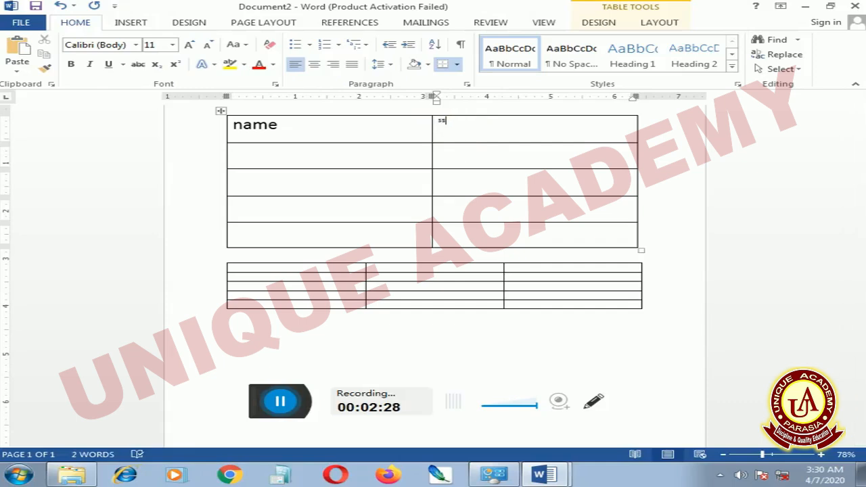
{"action": "key", "text": "BackSpace"}
{"action": "key", "text": "BackSpace"}
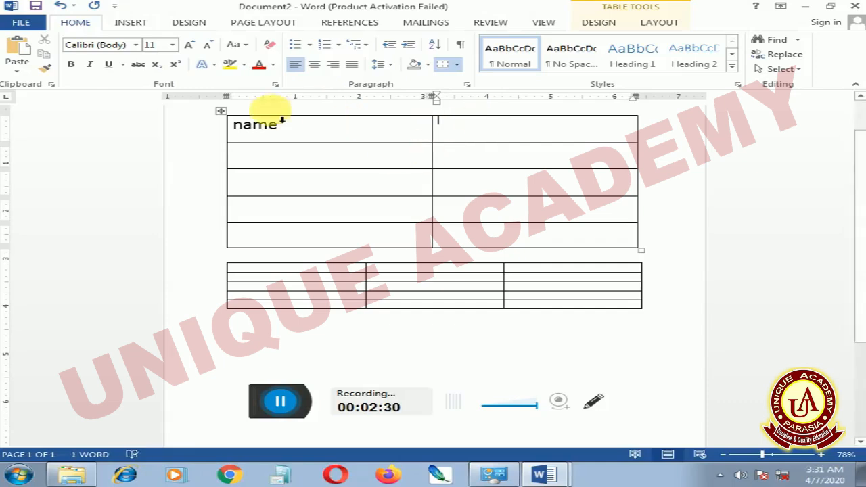
Increase the font size of all cells in the upper table to 26
{"action": "left_click_drag", "start_coordinate": [280, 134], "coordinate": [511, 244]}
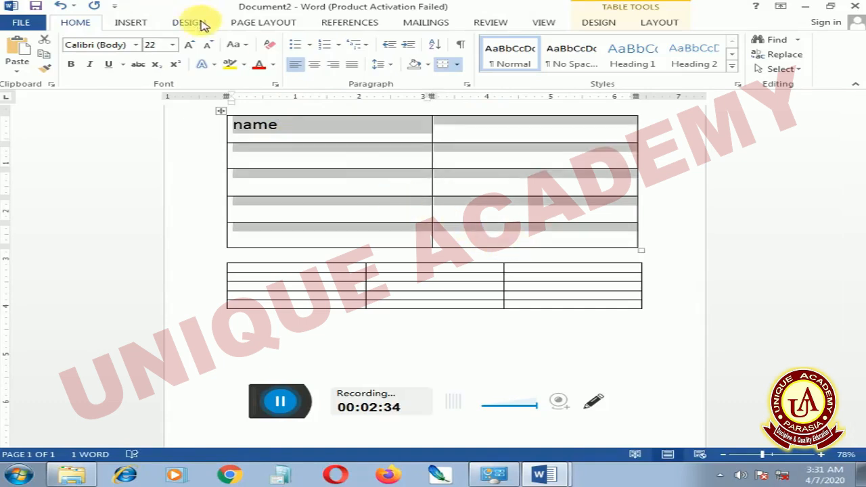
{"action": "left_click", "coordinate": [191, 48]}
{"action": "left_click", "coordinate": [192, 48]}
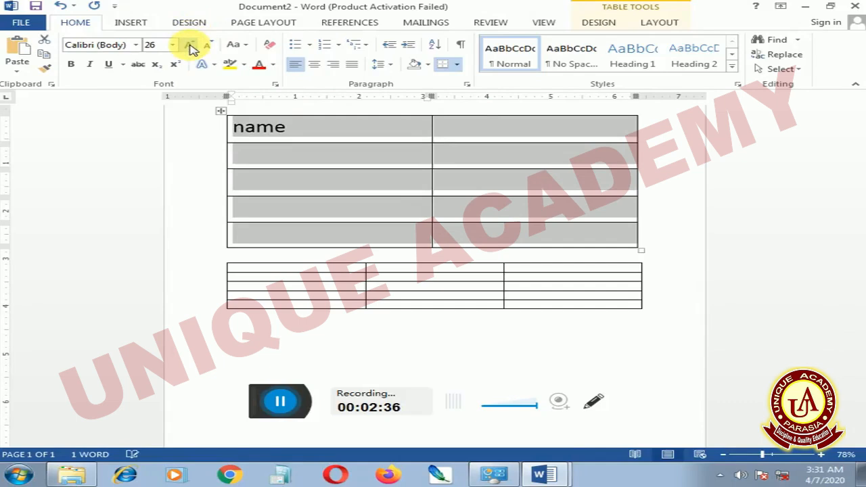
Enter the heading "salary" in the second cell of the upper table's first row
{"action": "left_click", "coordinate": [474, 128]}
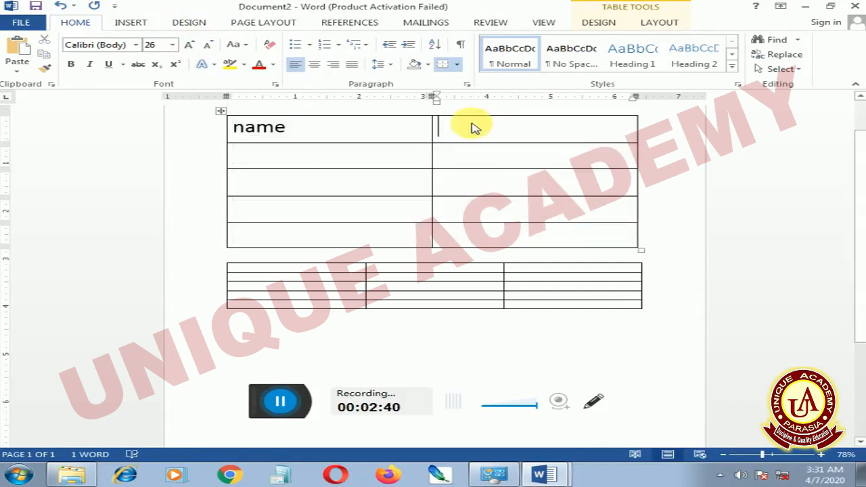
{"action": "type", "text": "sal"}
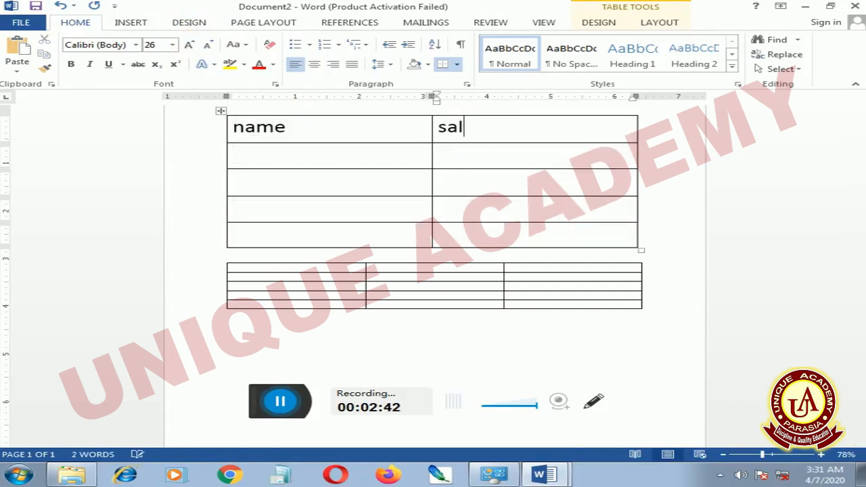
{"action": "type", "text": "ary"}
Enter three people's first names in lowercase in the three cells below the "name" heading
{"action": "left_click", "coordinate": [304, 165]}
{"action": "type", "text": "r"}
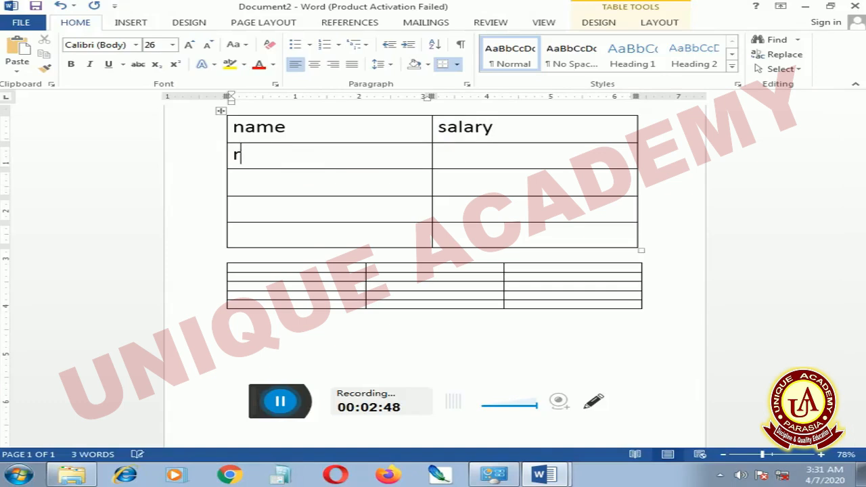
{"action": "type", "text": "am"}
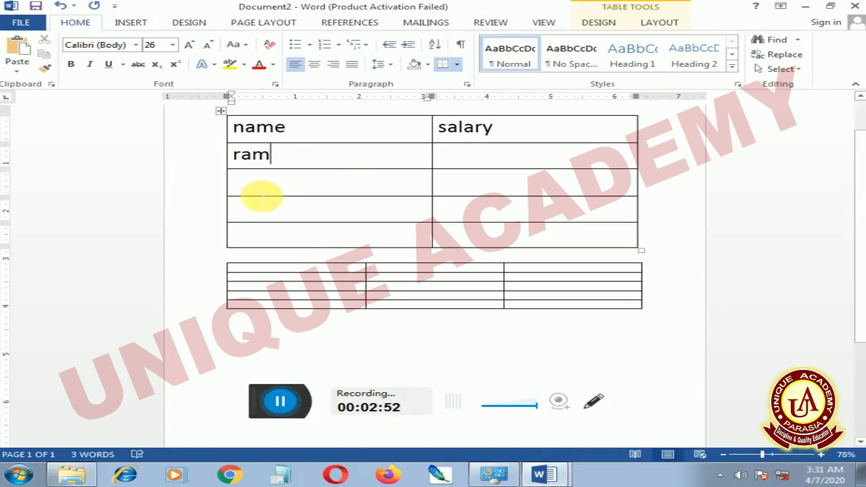
{"action": "left_click", "coordinate": [261, 196]}
{"action": "type", "text": "amm"}
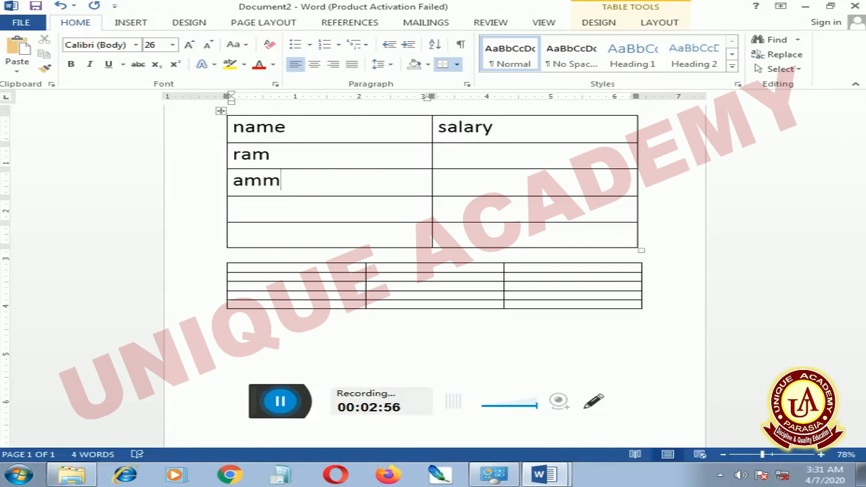
{"action": "key", "text": "BackSpace"}
{"action": "type", "text": "it"}
{"action": "left_click", "coordinate": [249, 220]}
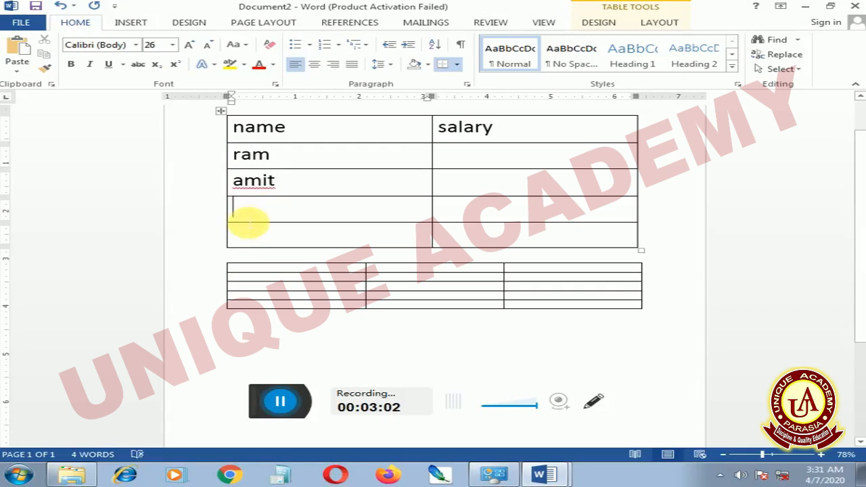
{"action": "type", "text": "lok"}
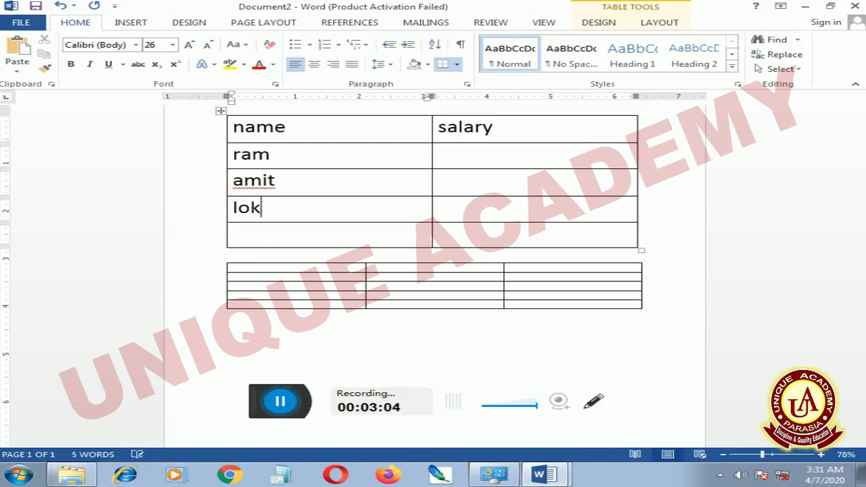
{"action": "type", "text": "esh"}
Change the case of the three entered names so that each begins with a capital letter
{"action": "left_click", "coordinate": [462, 162]}
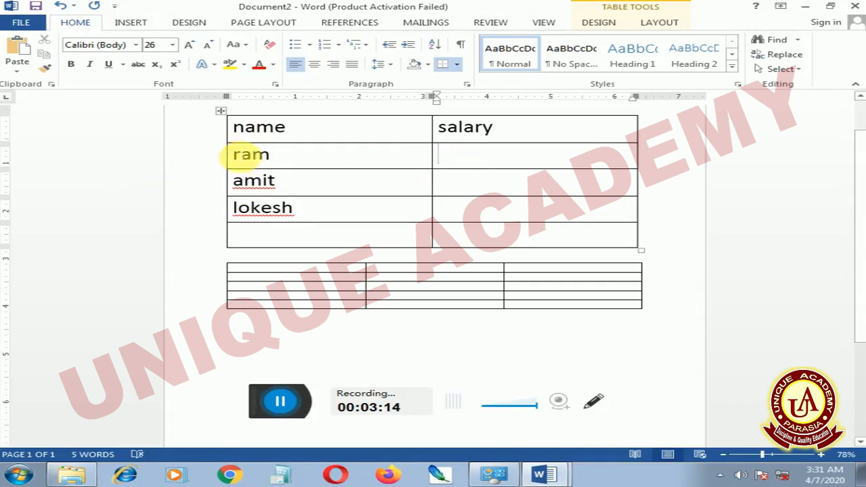
{"action": "left_click_drag", "start_coordinate": [233, 153], "coordinate": [281, 217]}
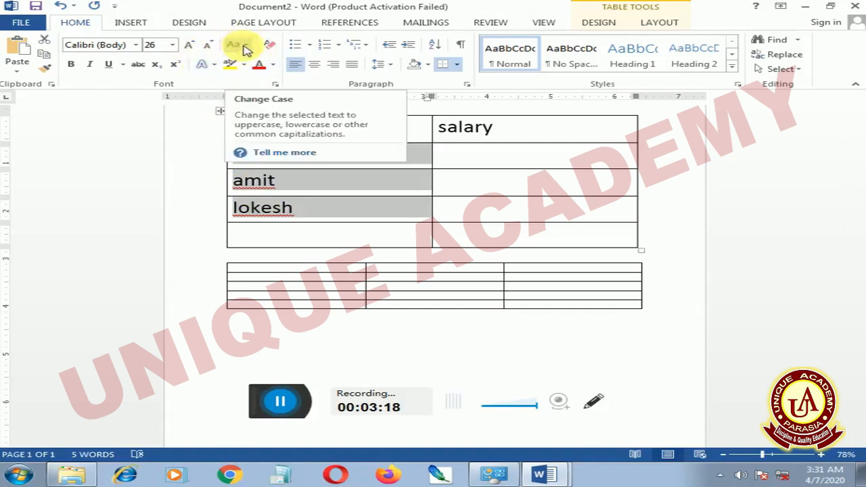
{"action": "key", "text": "shift+F3"}
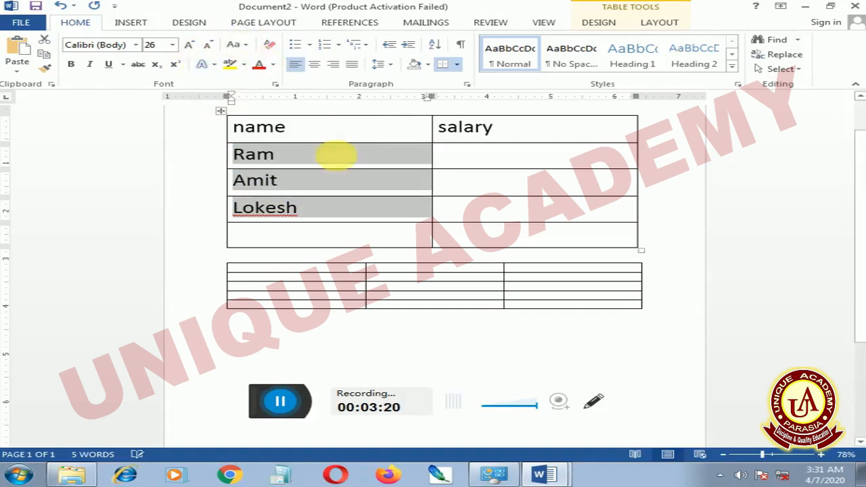
Enter the salaries 5000, 4000 and 2000 in the three cells below the "salary" heading
{"action": "left_click", "coordinate": [467, 163]}
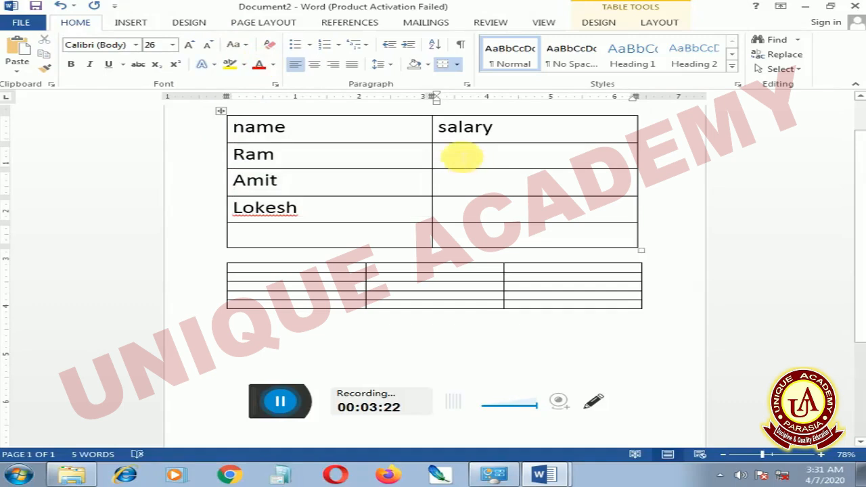
{"action": "type", "text": "5000"}
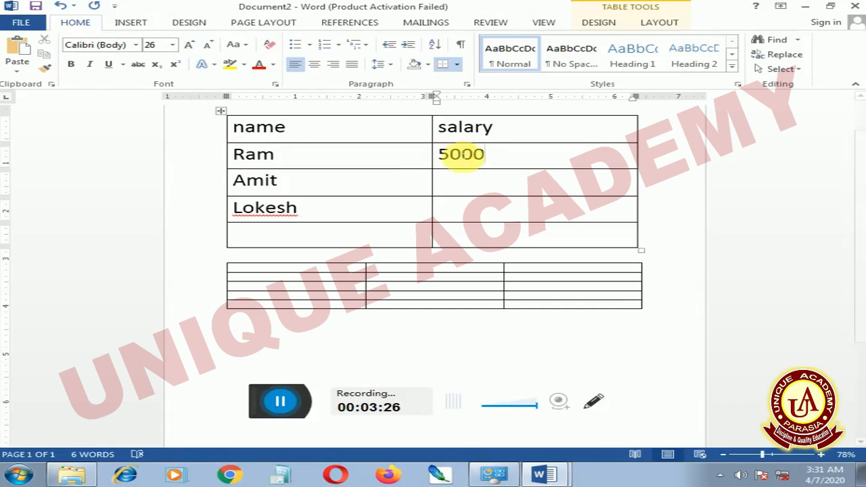
{"action": "left_click", "coordinate": [466, 182]}
{"action": "type", "text": "4000"}
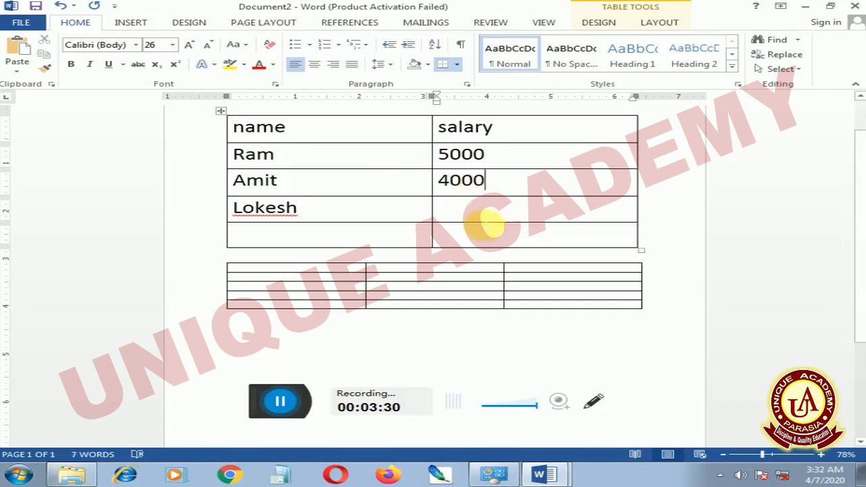
{"action": "left_click", "coordinate": [484, 217]}
{"action": "type", "text": "20"}
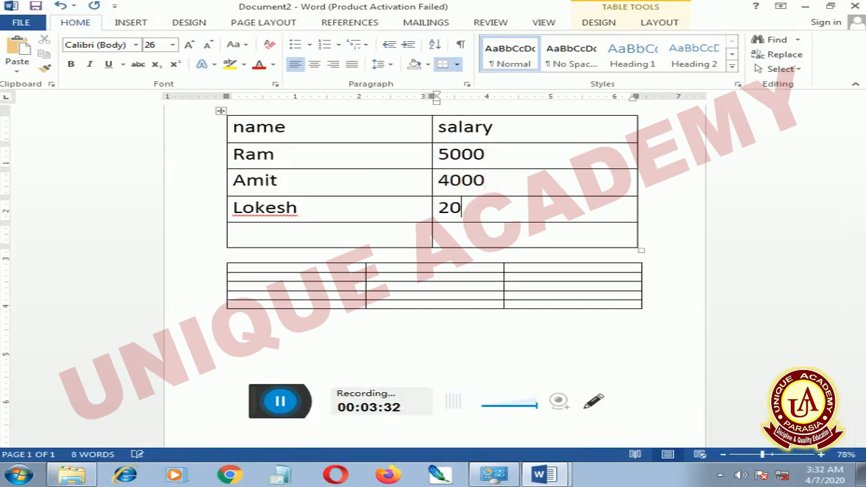
{"action": "type", "text": "000"}
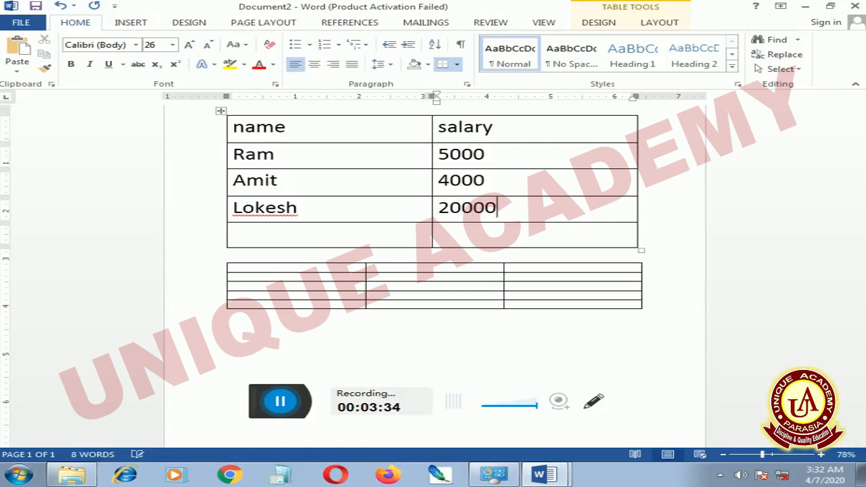
{"action": "key", "text": "BackSpace"}
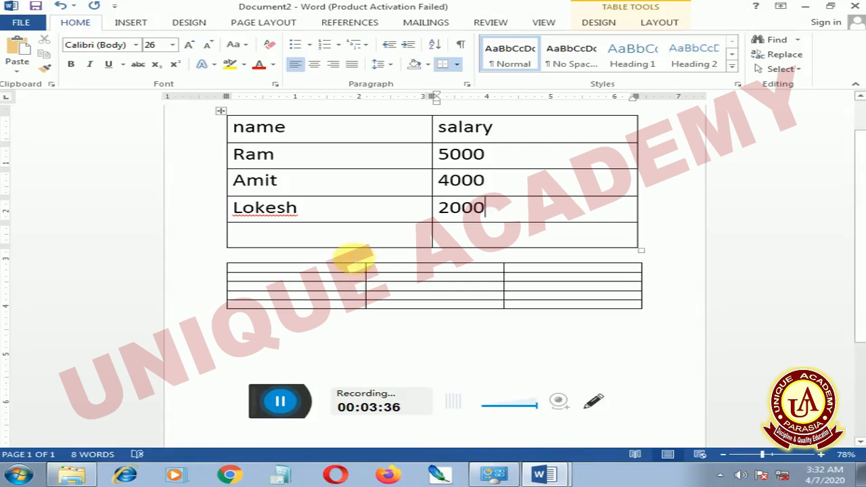
Enter the label "Total" with a capital T in the first cell of the upper table's last row
{"action": "left_click", "coordinate": [352, 247]}
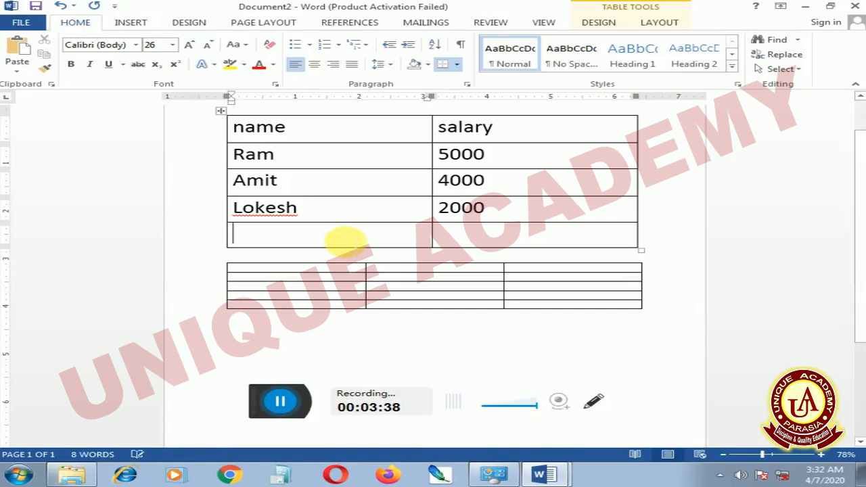
{"action": "type", "text": "to"}
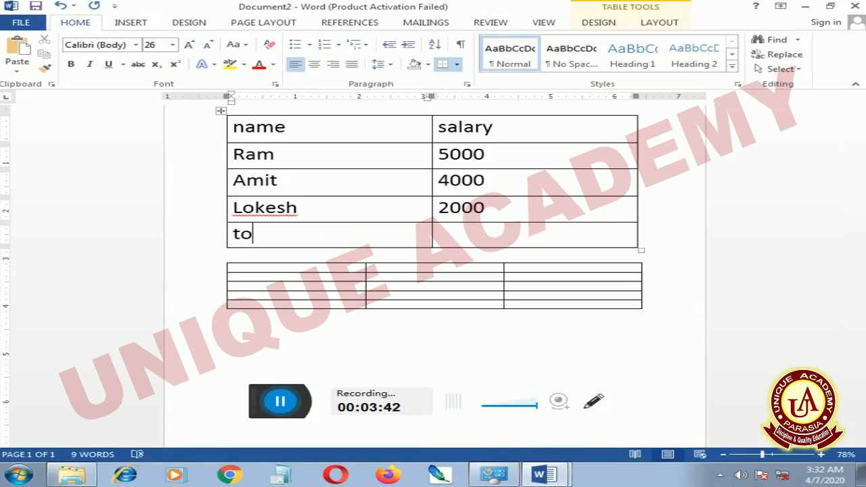
{"action": "type", "text": "tal"}
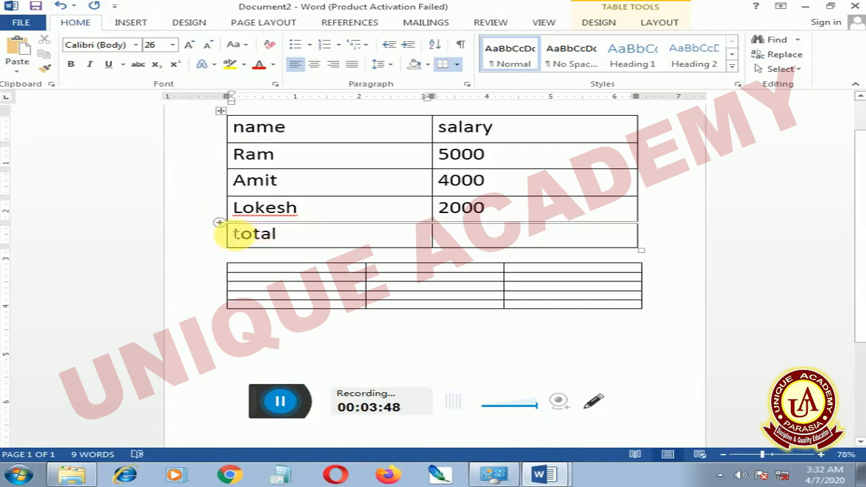
{"action": "left_click", "coordinate": [242, 234]}
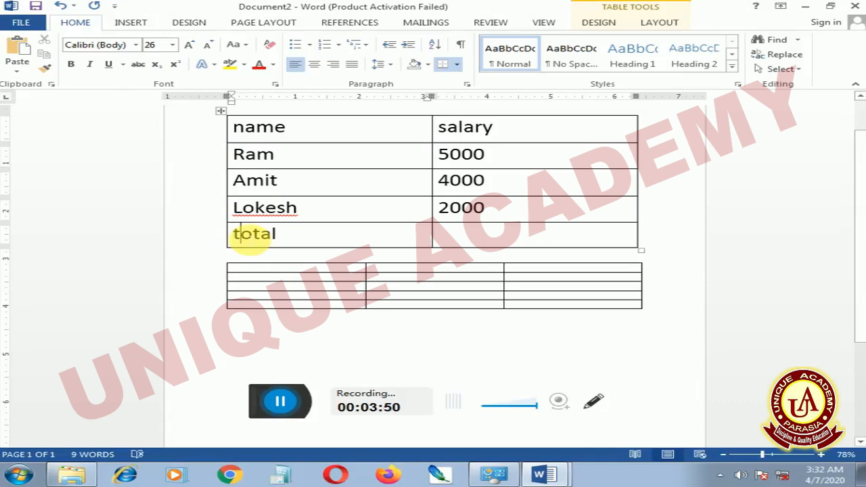
{"action": "key", "text": "BackSpace"}
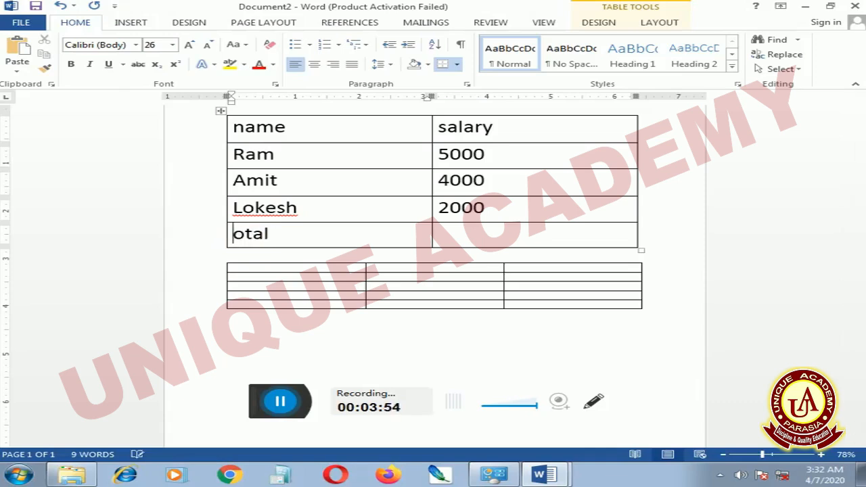
{"action": "key", "text": "shift"}
{"action": "key", "text": "Escape"}
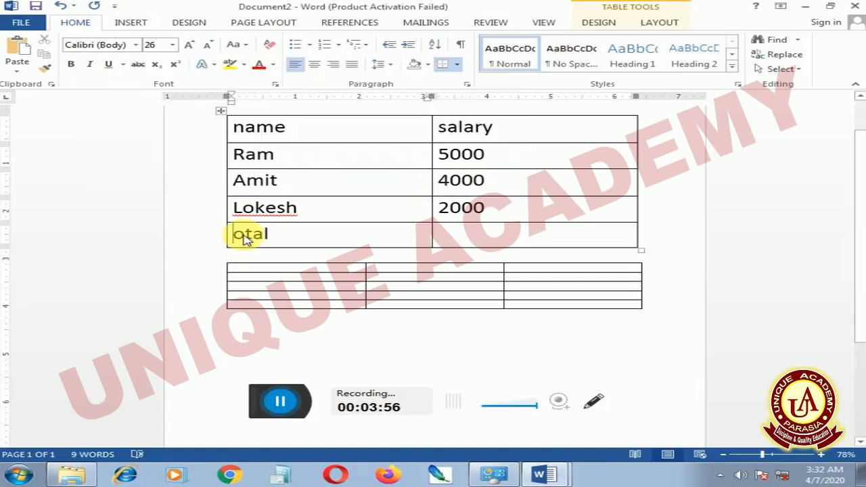
{"action": "type", "text": "TT"}
{"action": "key", "text": "BackSpace"}
{"action": "left_click", "coordinate": [456, 234]}
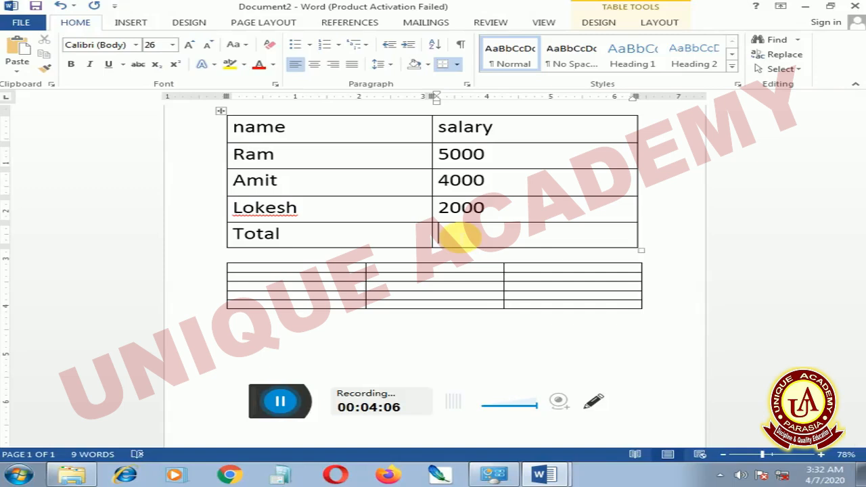
Check the topic list in Document1 and return to Document2
{"action": "left_click", "coordinate": [538, 475]}
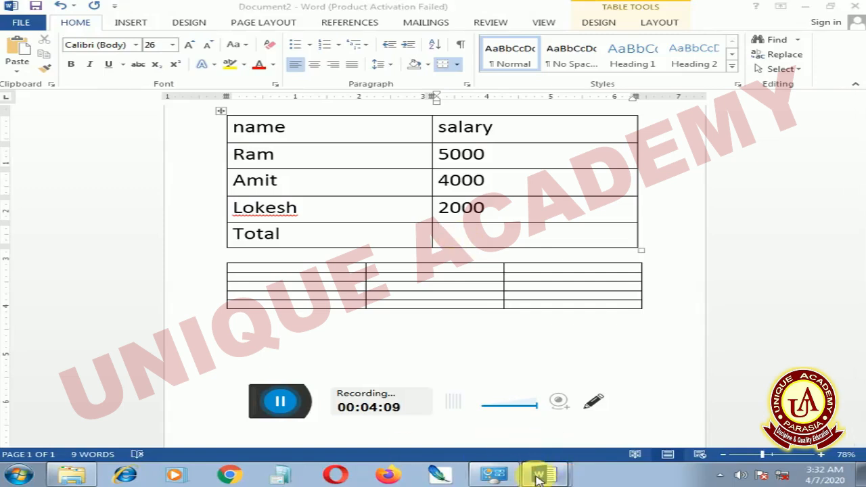
{"action": "left_click", "coordinate": [508, 433]}
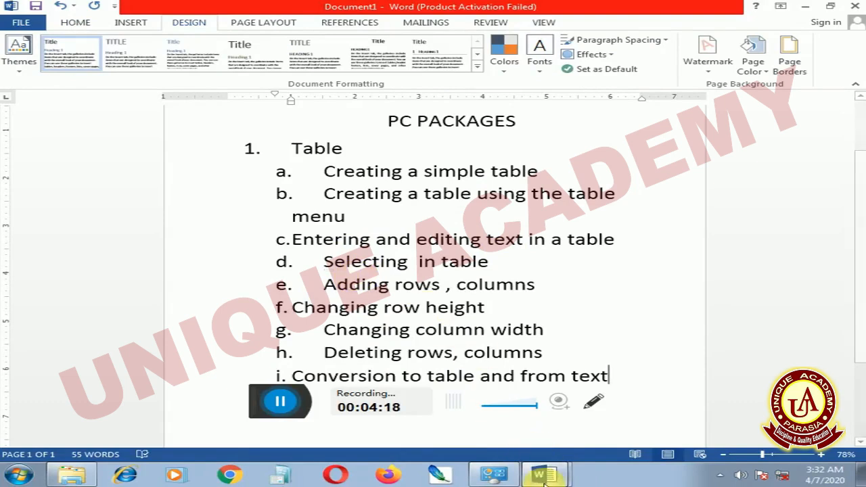
{"action": "left_click", "coordinate": [538, 463]}
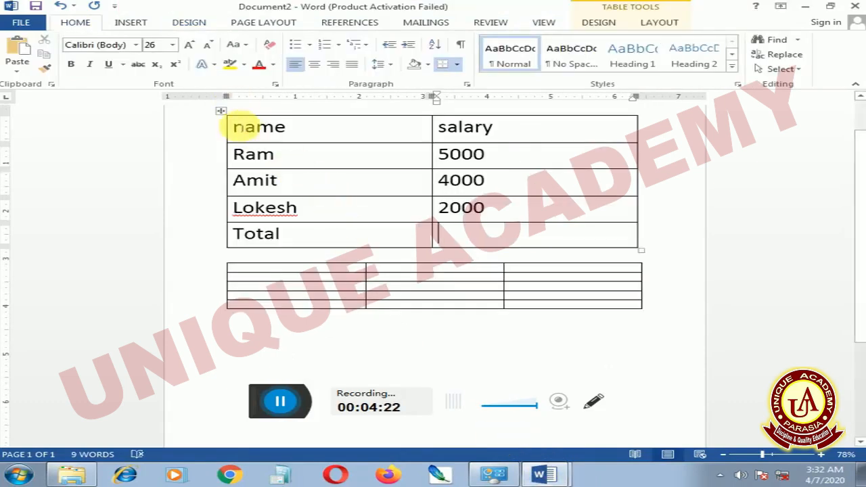
Try out selections in the upper table: the word "name", the salary column, the name column and the whole document
{"action": "double_click", "coordinate": [238, 128]}
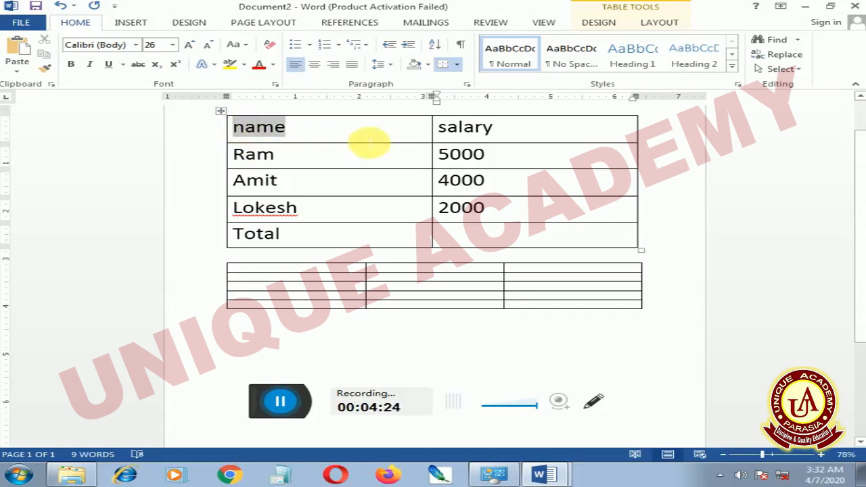
{"action": "left_click_drag", "start_coordinate": [439, 129], "coordinate": [528, 233]}
{"action": "left_click_drag", "start_coordinate": [266, 128], "coordinate": [298, 238]}
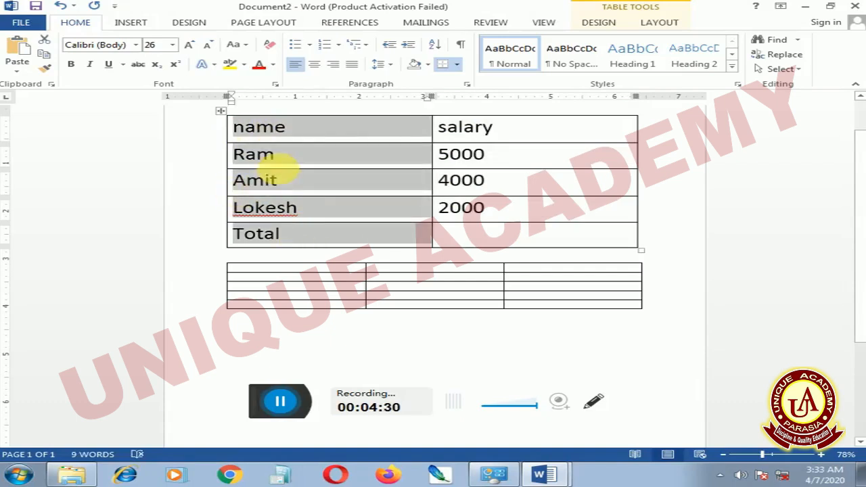
{"action": "left_click", "coordinate": [283, 136]}
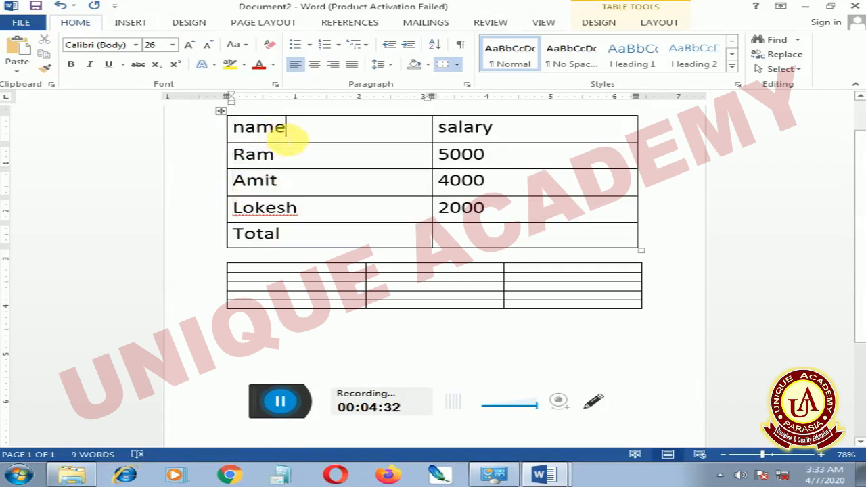
{"action": "key", "text": "ctrl+a"}
{"action": "left_click", "coordinate": [285, 138]}
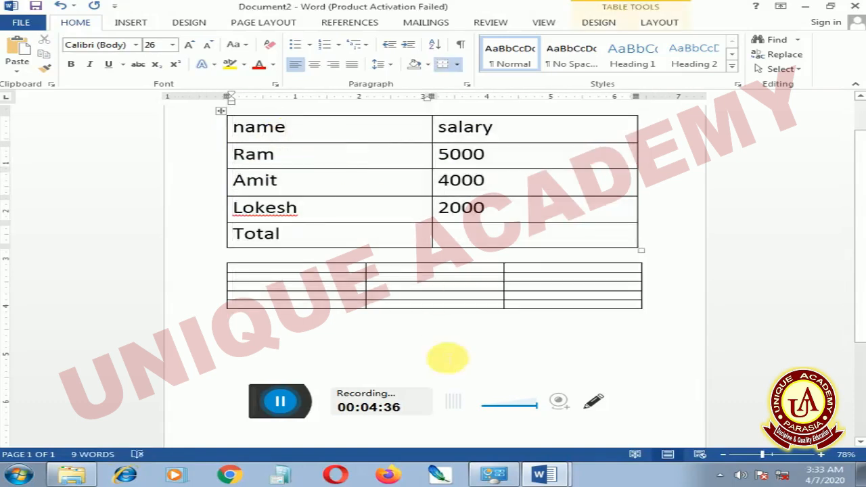
Look up the following topic in Document1's list and switch back to the document with the tables
{"action": "left_click", "coordinate": [551, 477]}
{"action": "left_click", "coordinate": [514, 426]}
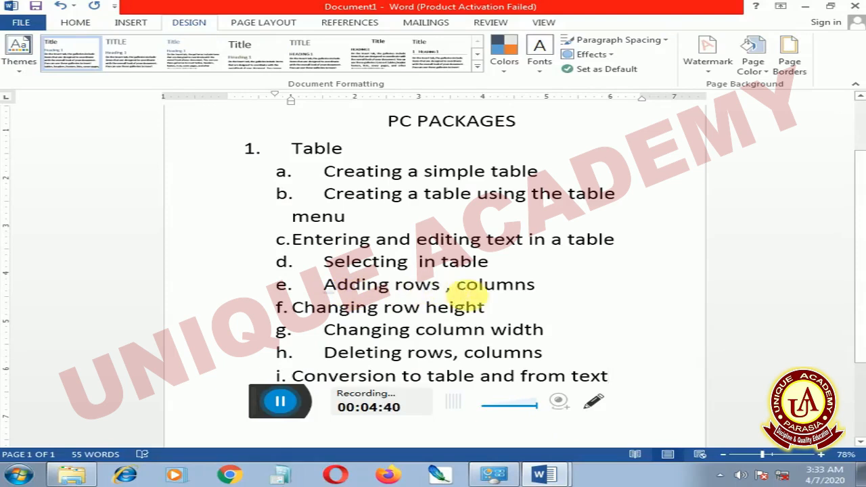
{"action": "left_click", "coordinate": [549, 477]}
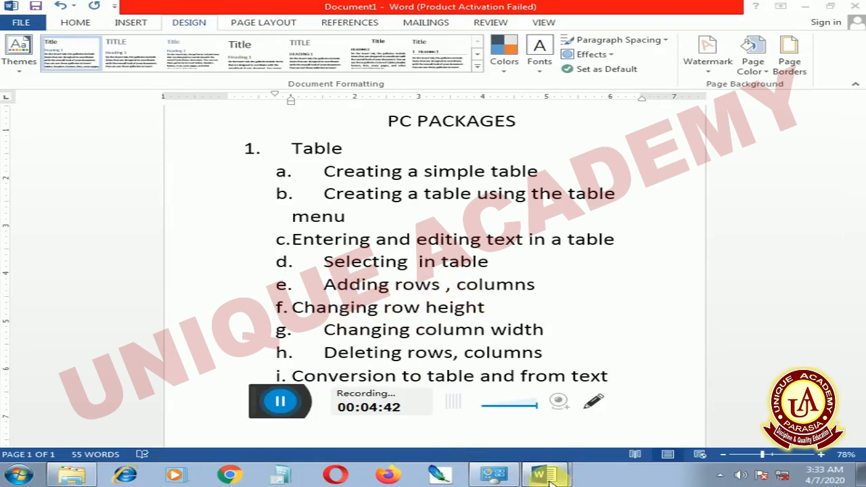
{"action": "left_click", "coordinate": [516, 451]}
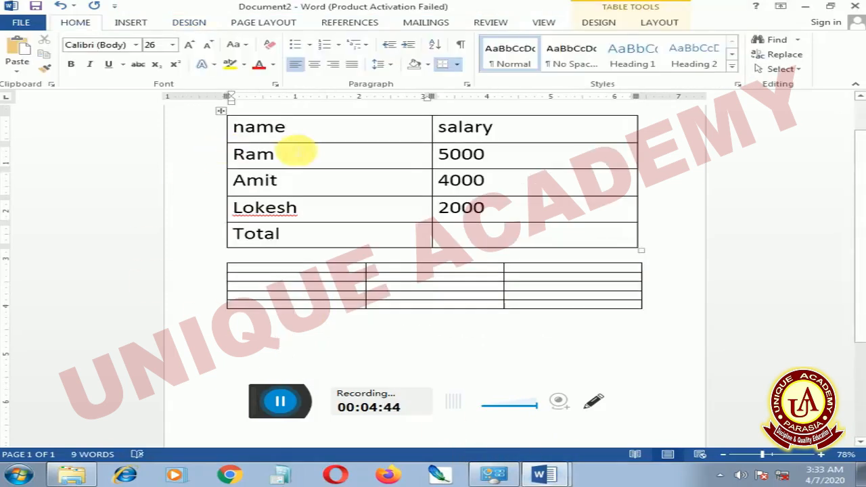
Insert an empty column to the right of the "name" column in the upper table
{"action": "right_click", "coordinate": [304, 136]}
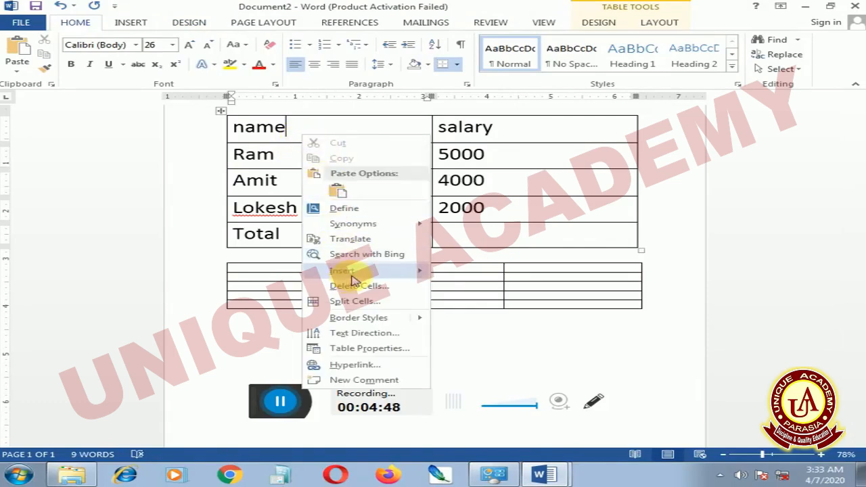
{"action": "left_click", "coordinate": [480, 292]}
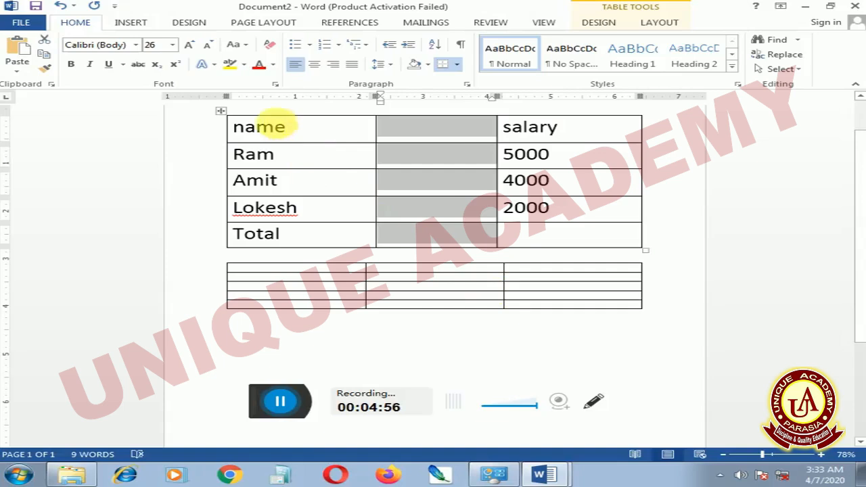
Insert an empty row below the heading row of the upper table
{"action": "left_click", "coordinate": [301, 132]}
{"action": "right_click", "coordinate": [301, 135]}
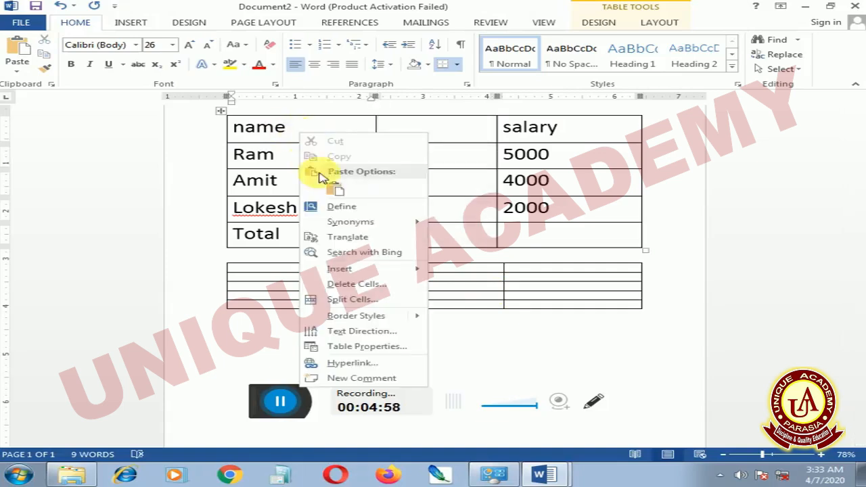
{"action": "left_click", "coordinate": [484, 315]}
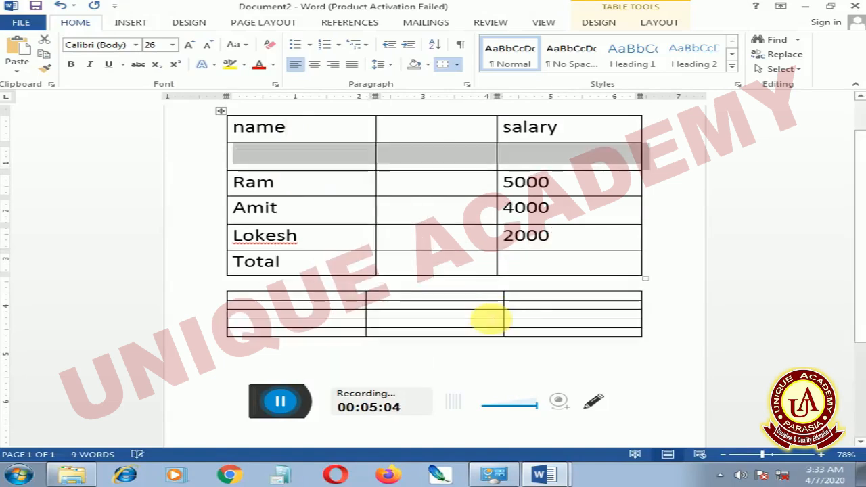
{"action": "left_click", "coordinate": [287, 187]}
{"action": "right_click", "coordinate": [283, 186]}
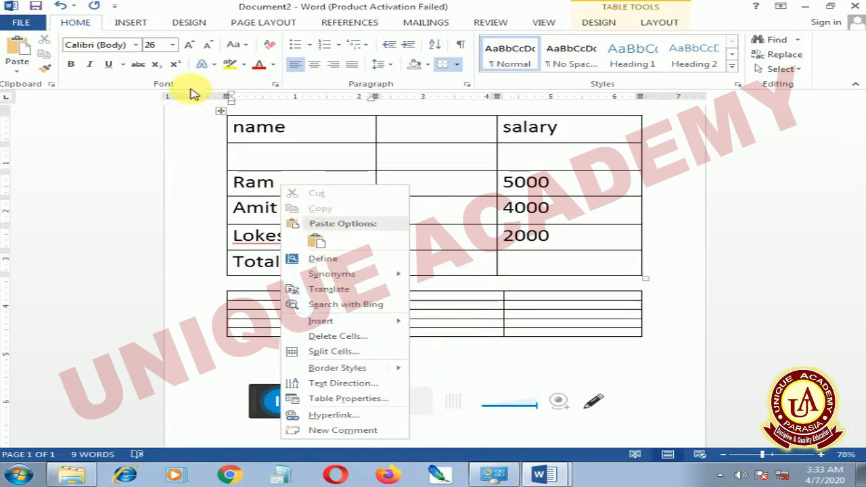
{"action": "left_click", "coordinate": [242, 129]}
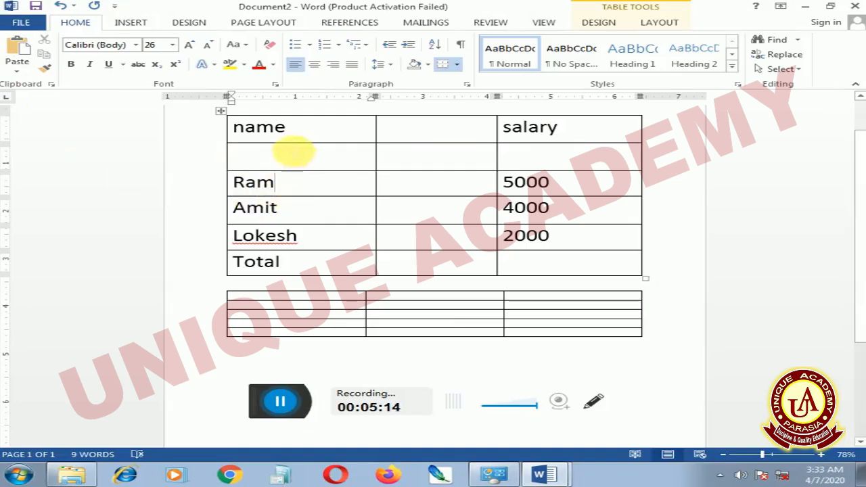
Delete the "name" heading cell with the Shift cells left option, and undo both that deletion and the row insertion
{"action": "right_click", "coordinate": [302, 137]}
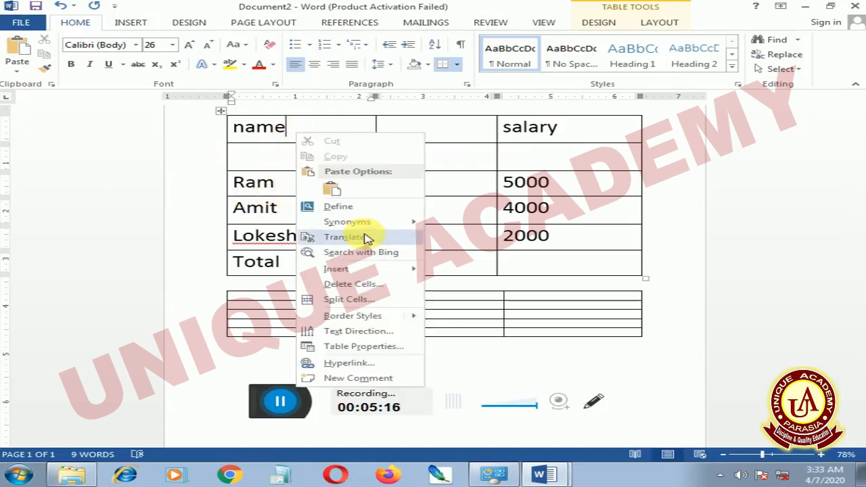
{"action": "left_click", "coordinate": [368, 289]}
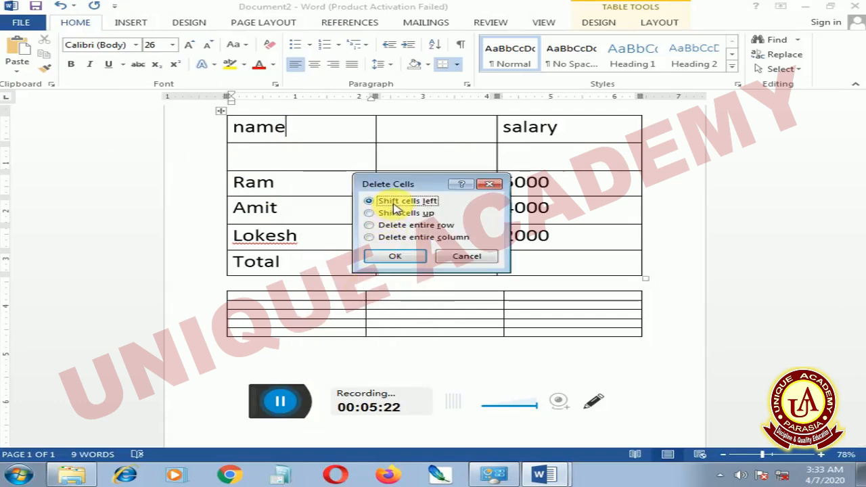
{"action": "left_click", "coordinate": [395, 257]}
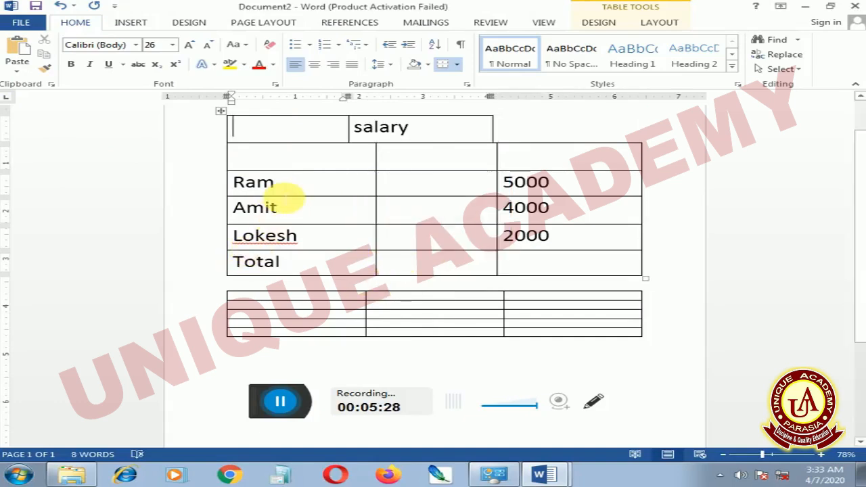
{"action": "key", "text": "ctrl+z"}
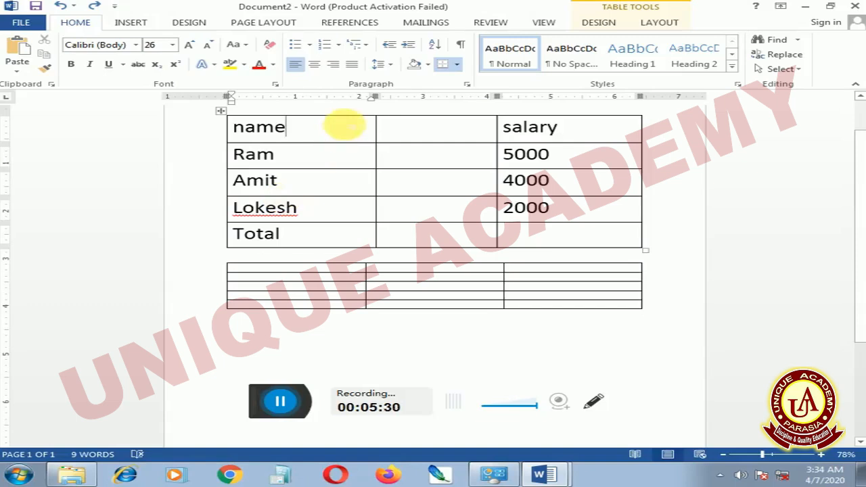
Delete the empty middle column of the upper table
{"action": "left_click", "coordinate": [651, 24]}
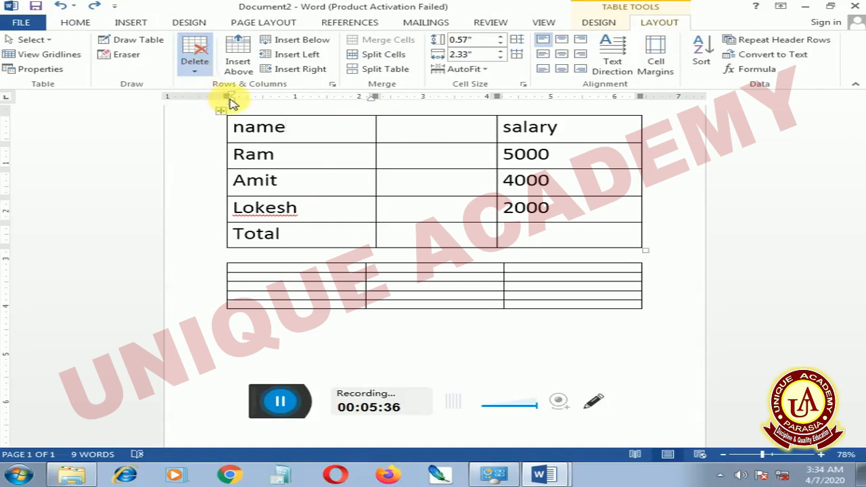
{"action": "left_click", "coordinate": [396, 126]}
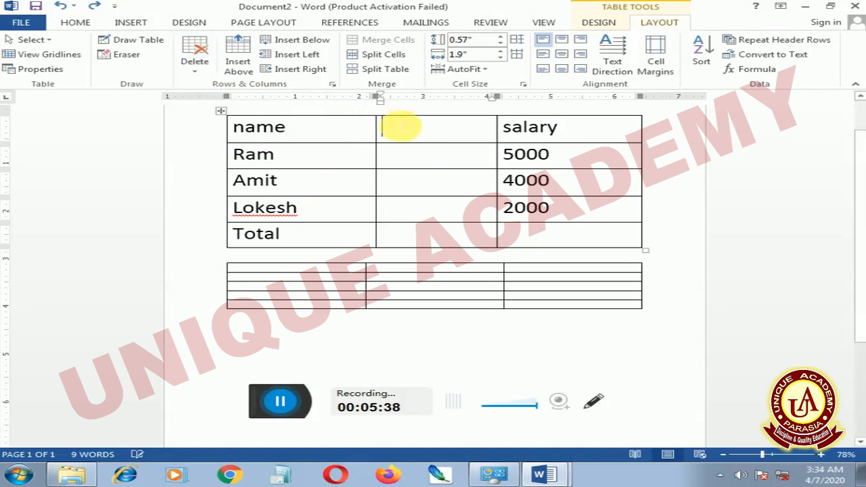
{"action": "left_click", "coordinate": [195, 67]}
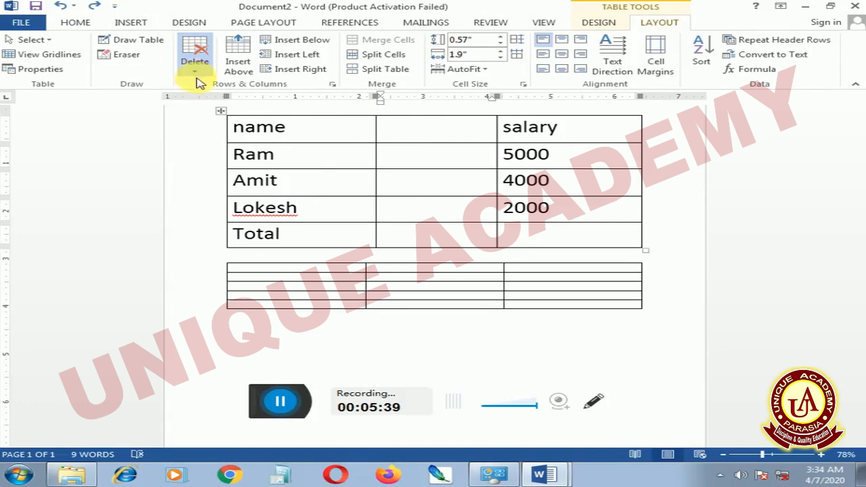
{"action": "left_click", "coordinate": [225, 103]}
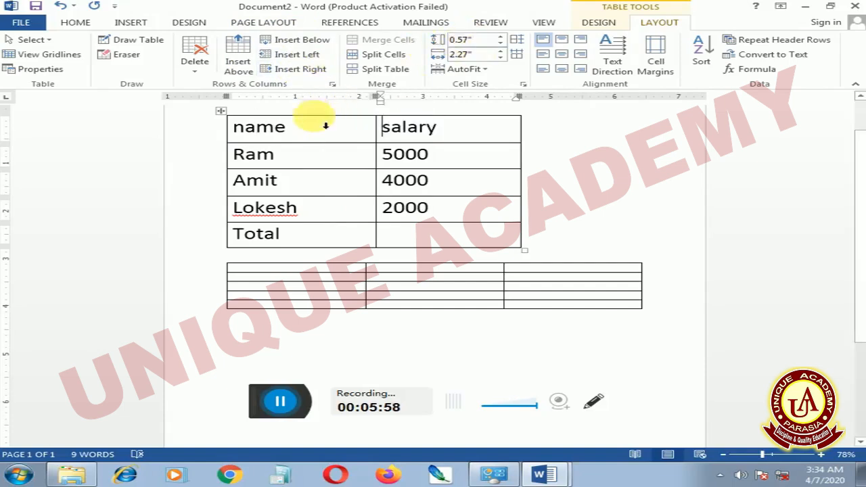
Try heights of 0.3" and 1.1" for the upper table's heading row, and set it to 0.6"
{"action": "left_click", "coordinate": [319, 127]}
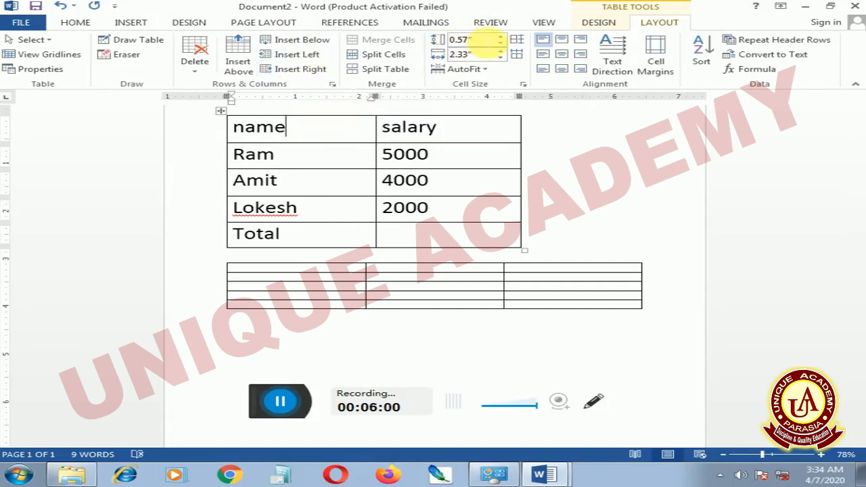
{"action": "left_click", "coordinate": [502, 44]}
{"action": "left_click", "coordinate": [501, 44]}
{"action": "left_click", "coordinate": [502, 44]}
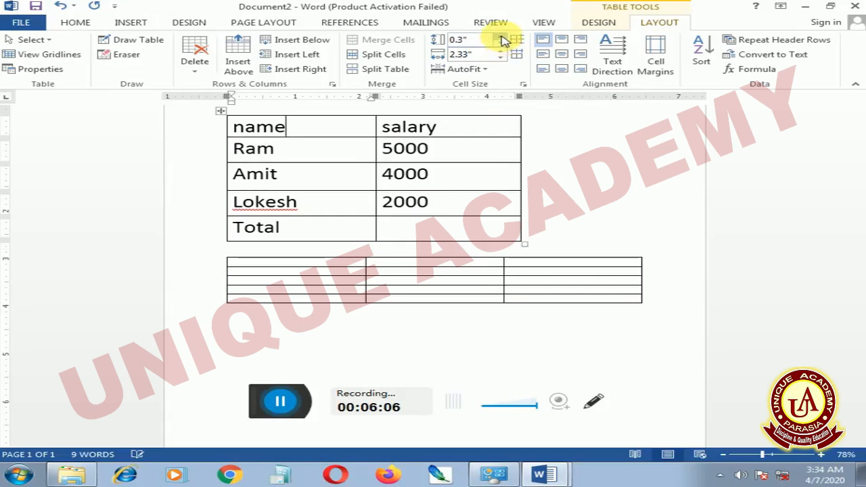
{"action": "left_click", "coordinate": [501, 37]}
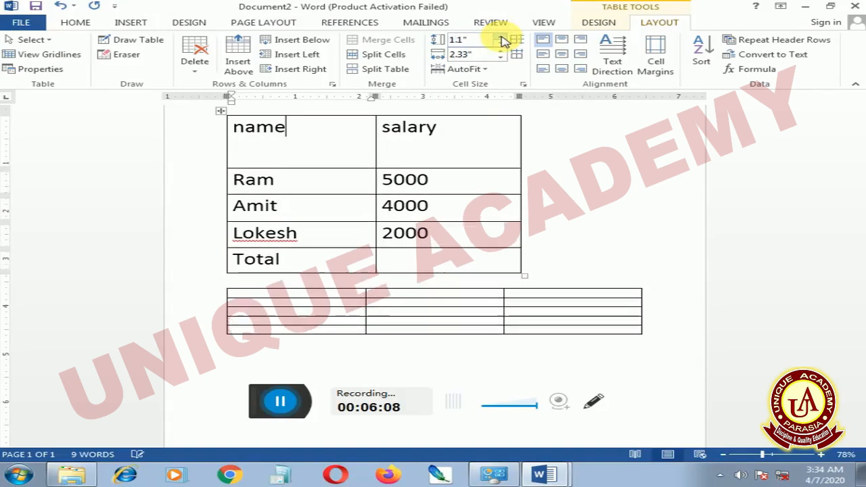
{"action": "left_click", "coordinate": [502, 44]}
{"action": "left_click", "coordinate": [502, 44]}
{"action": "left_click", "coordinate": [502, 44]}
{"action": "left_click", "coordinate": [502, 44]}
{"action": "left_click", "coordinate": [502, 44]}
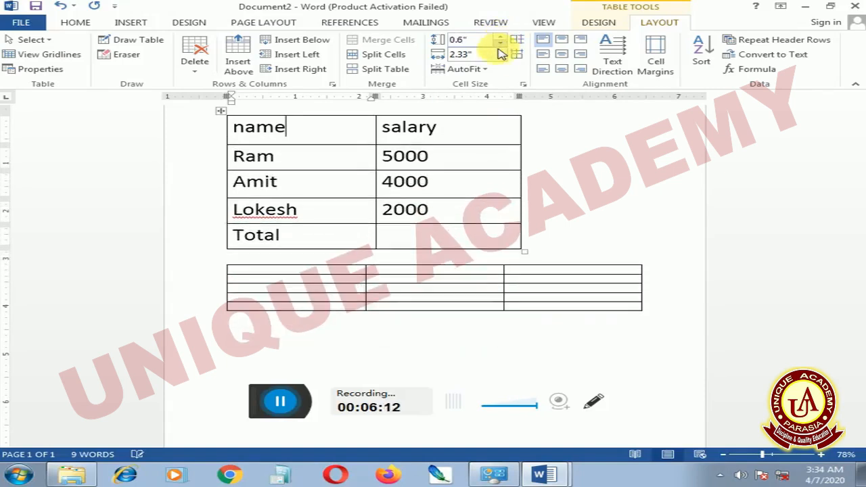
Widen the "name" column to 2.8", narrow it to 1.9", and stretch the whole upper table to about 7.2" wide
{"action": "left_click", "coordinate": [502, 51]}
{"action": "left_click", "coordinate": [501, 52]}
{"action": "left_click", "coordinate": [501, 51]}
{"action": "left_click", "coordinate": [501, 51]}
{"action": "left_click", "coordinate": [501, 52]}
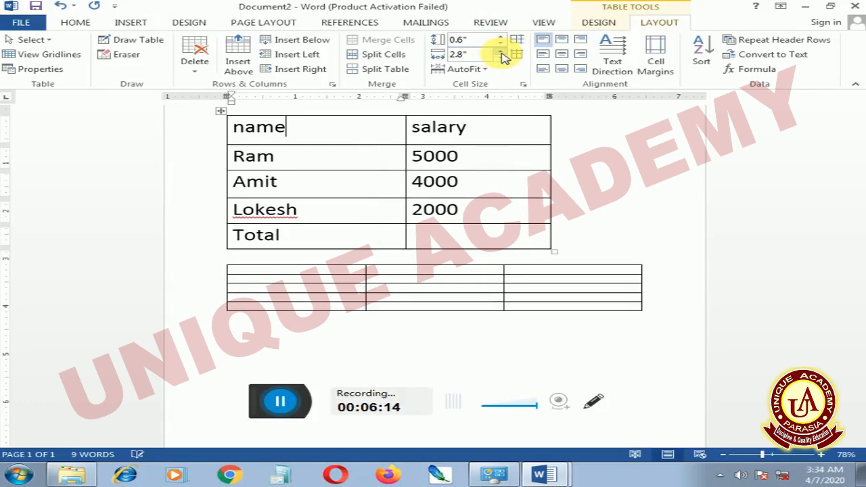
{"action": "left_click", "coordinate": [501, 59]}
{"action": "left_click", "coordinate": [501, 58]}
{"action": "left_click", "coordinate": [501, 58]}
{"action": "left_click", "coordinate": [501, 58]}
{"action": "left_click", "coordinate": [501, 58]}
{"action": "left_click", "coordinate": [502, 59]}
{"action": "left_click", "coordinate": [501, 58]}
{"action": "left_click", "coordinate": [501, 58]}
{"action": "left_click", "coordinate": [502, 58]}
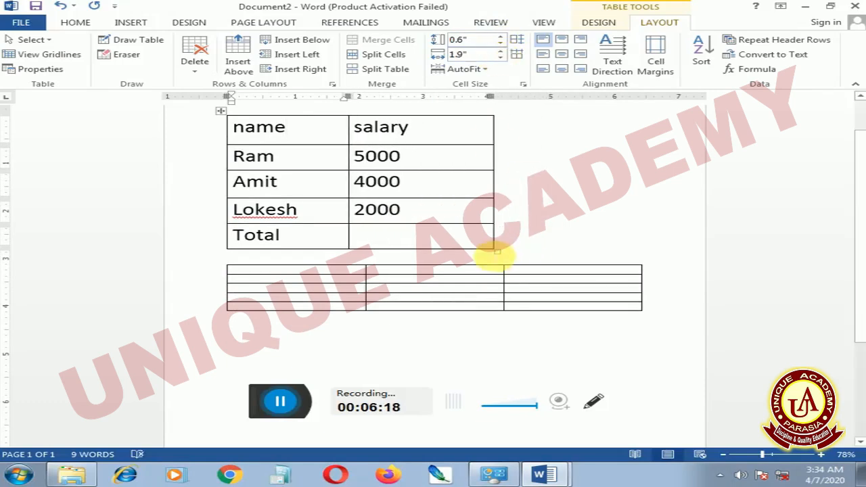
{"action": "left_click_drag", "start_coordinate": [501, 255], "coordinate": [689, 243]}
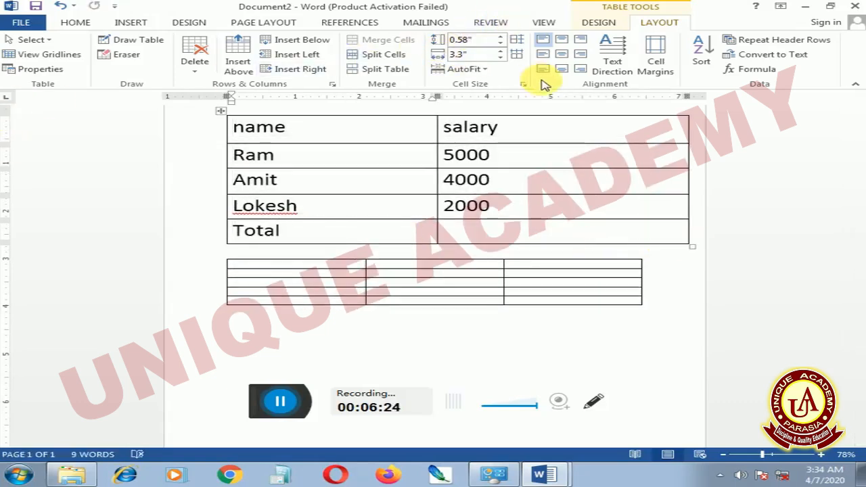
Read the last topics in Document1's list, through conversion to table and from text, and return to Document2
{"action": "left_click", "coordinate": [524, 480]}
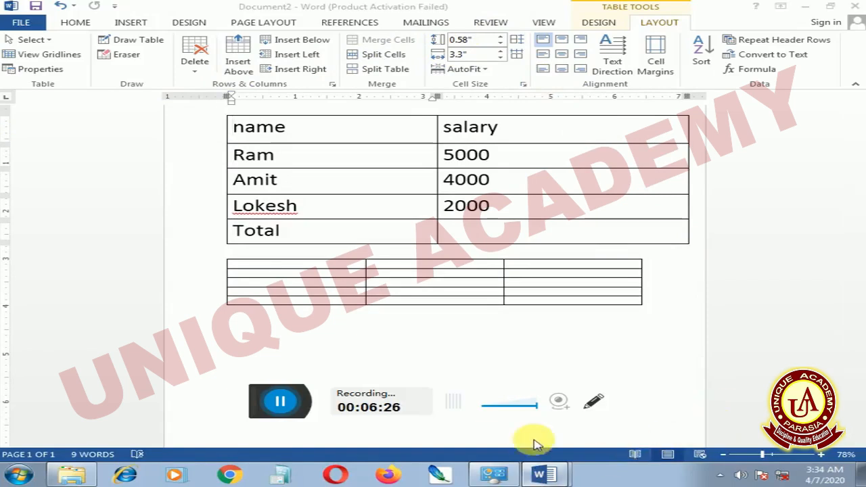
{"action": "left_click", "coordinate": [534, 428]}
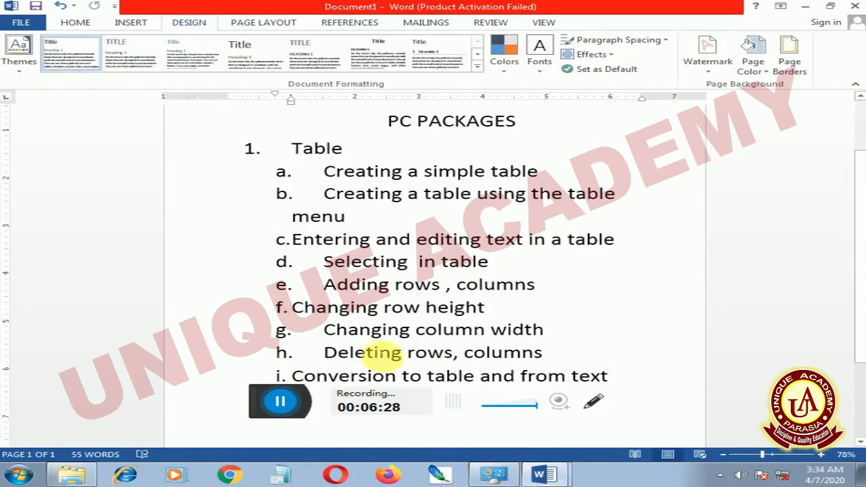
{"action": "scroll", "coordinate": [429, 325], "scroll_direction": "down", "scroll_amount": 1}
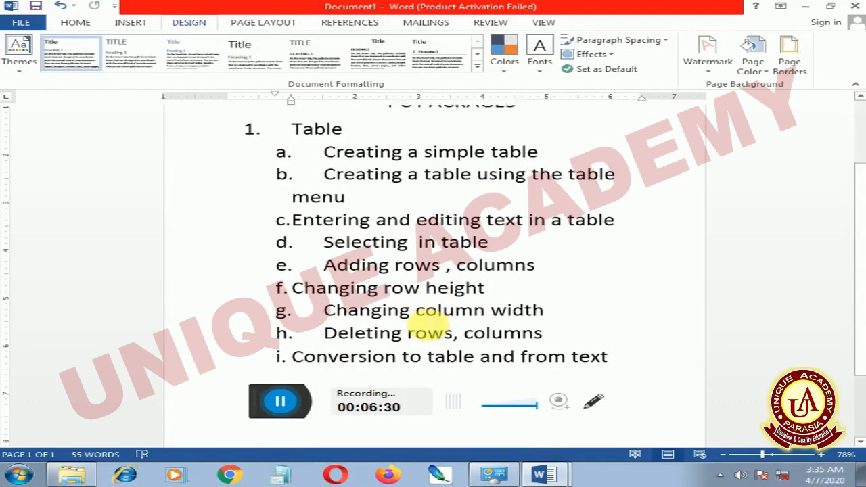
{"action": "scroll", "coordinate": [382, 332], "scroll_direction": "down", "scroll_amount": 1}
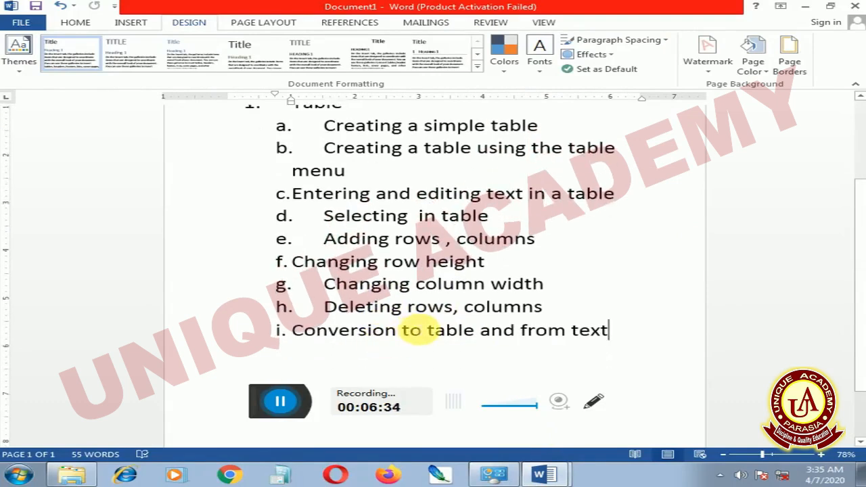
{"action": "scroll", "coordinate": [420, 330], "scroll_direction": "up", "scroll_amount": 2}
{"action": "scroll", "coordinate": [414, 328], "scroll_direction": "down", "scroll_amount": 1}
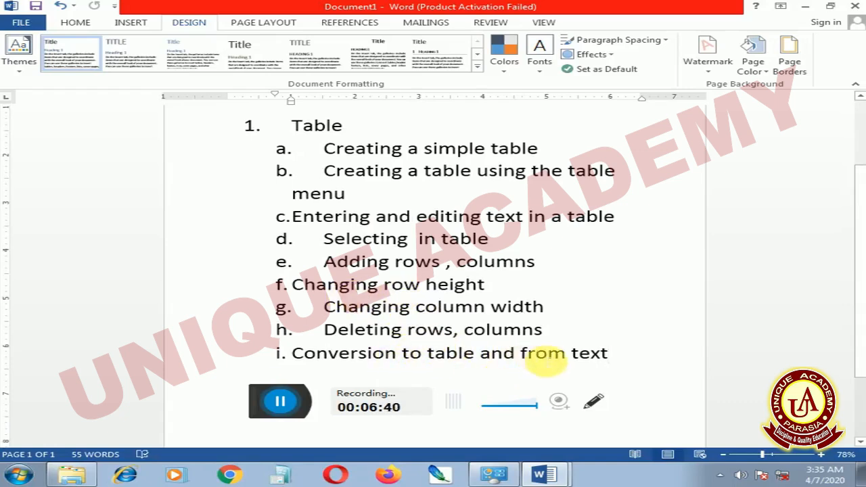
{"action": "left_click", "coordinate": [546, 479]}
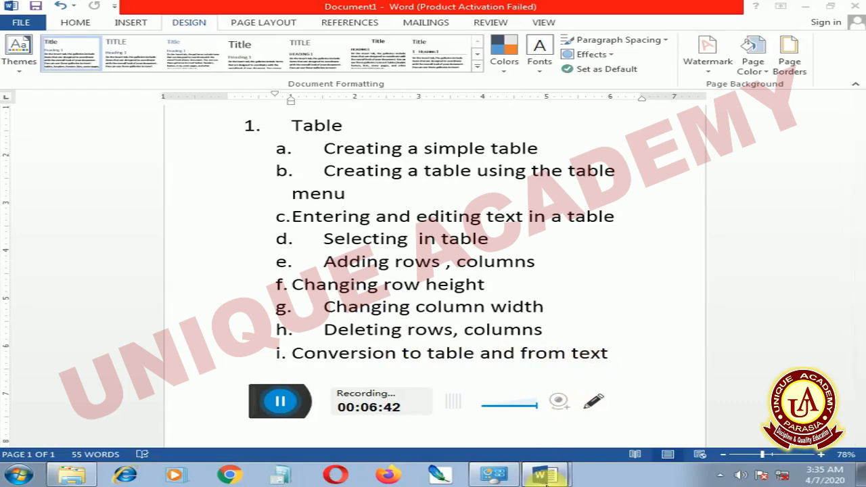
{"action": "left_click", "coordinate": [526, 450]}
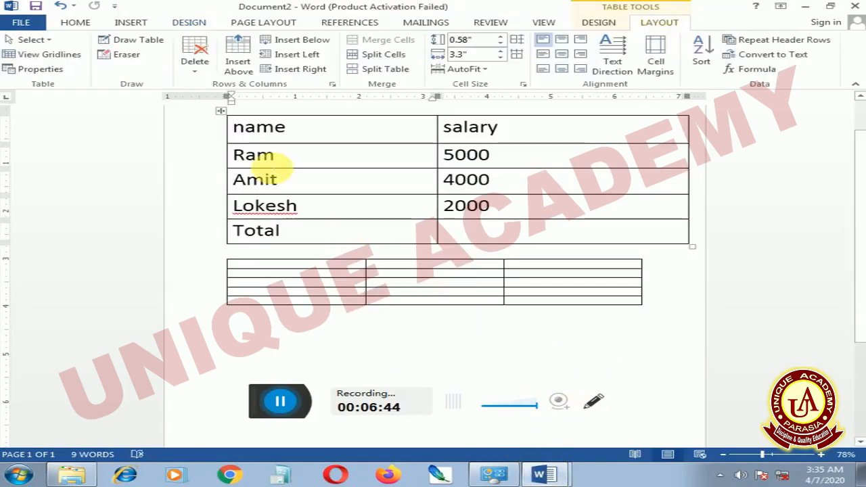
Select all cells of the upper table and show the document's formatting marks
{"action": "left_click_drag", "start_coordinate": [234, 127], "coordinate": [541, 232]}
{"action": "left_click", "coordinate": [76, 22]}
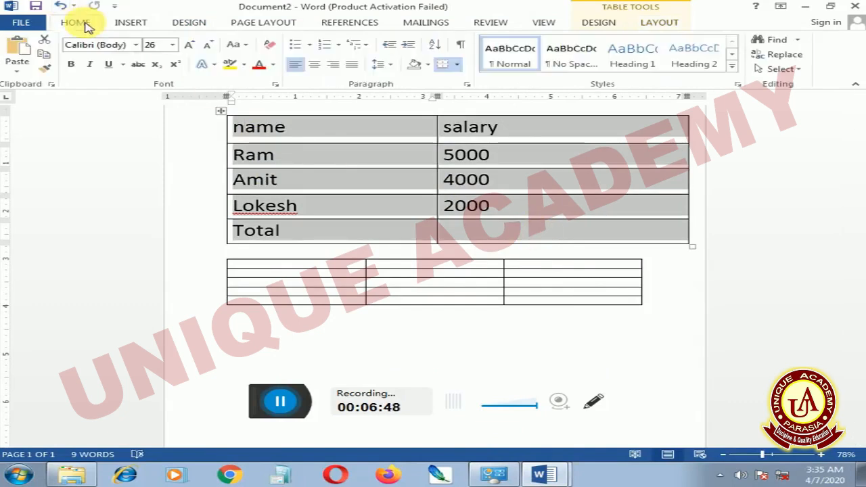
{"action": "left_click", "coordinate": [459, 45]}
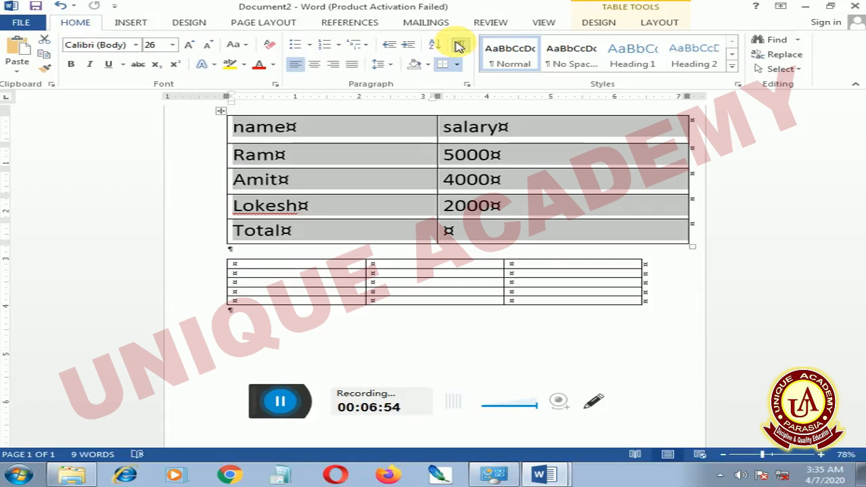
{"action": "left_click", "coordinate": [459, 45]}
{"action": "left_click", "coordinate": [459, 46]}
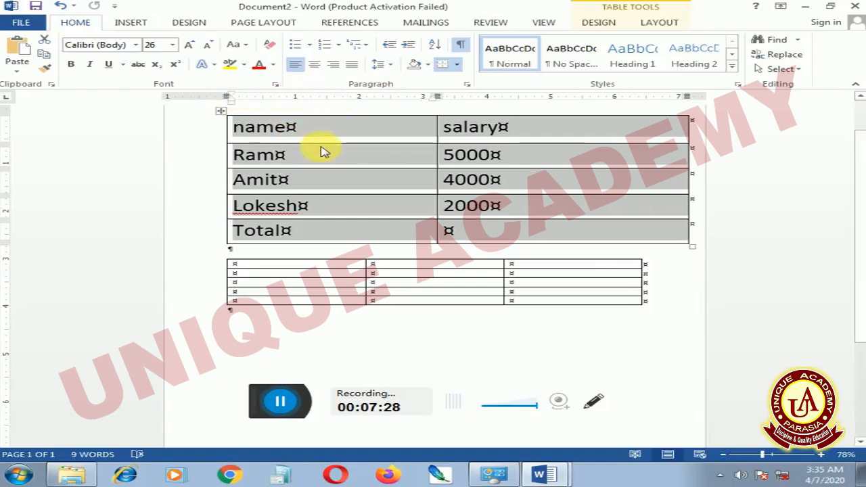
Place the cursor in the empty paragraph below the lower table and enlarge its font size to 48
{"action": "scroll", "coordinate": [405, 155], "scroll_direction": "up", "scroll_amount": 1}
{"action": "scroll", "coordinate": [313, 151], "scroll_direction": "down", "scroll_amount": 5}
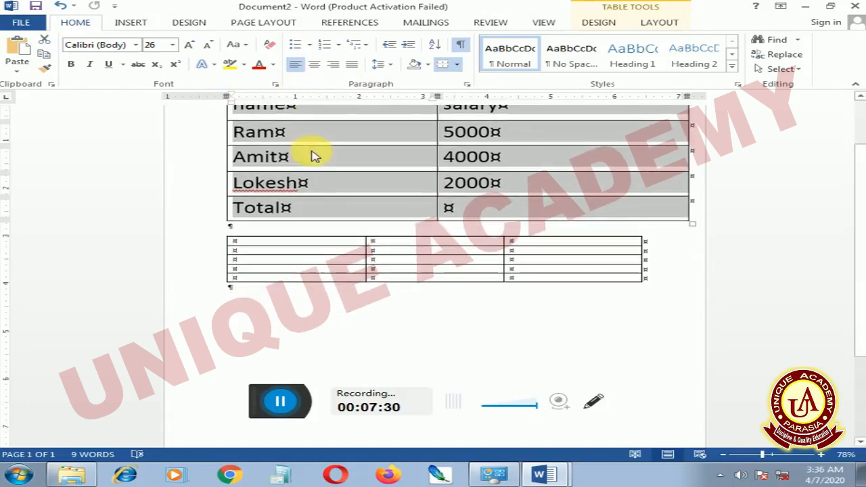
{"action": "left_click", "coordinate": [255, 242]}
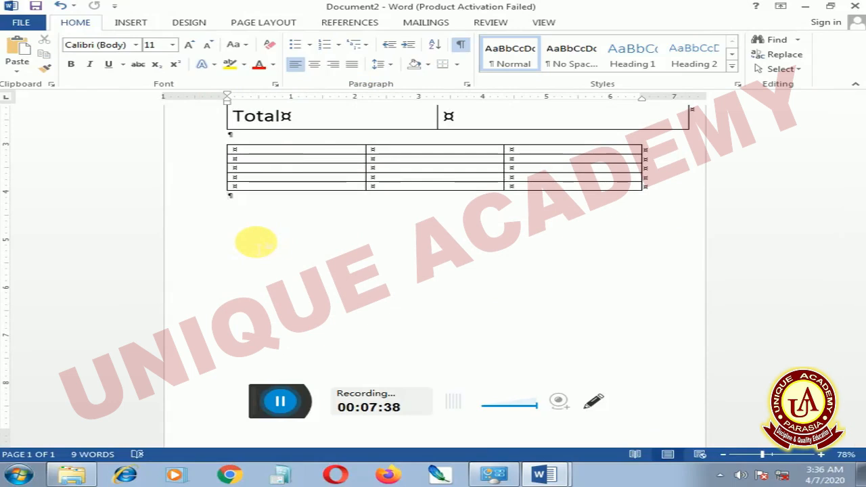
{"action": "scroll", "coordinate": [261, 236], "scroll_direction": "up", "scroll_amount": 1}
{"action": "scroll", "coordinate": [264, 237], "scroll_direction": "down", "scroll_amount": 1}
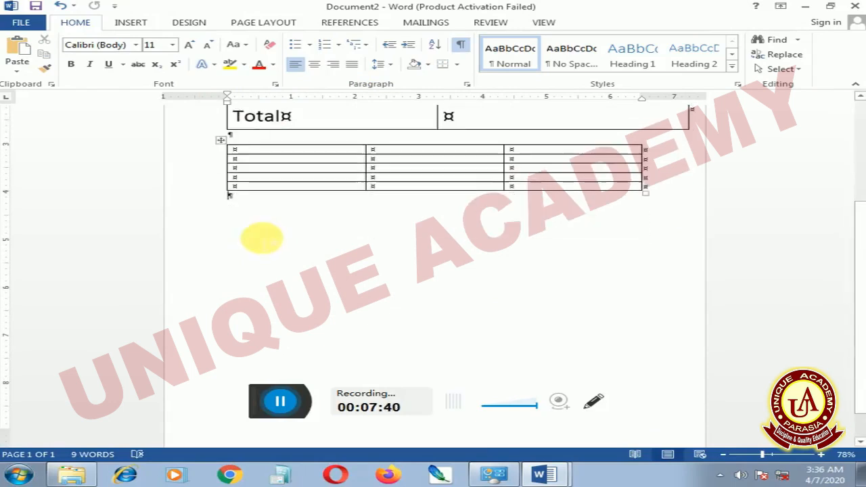
{"action": "scroll", "coordinate": [293, 186], "scroll_direction": "up", "scroll_amount": 2}
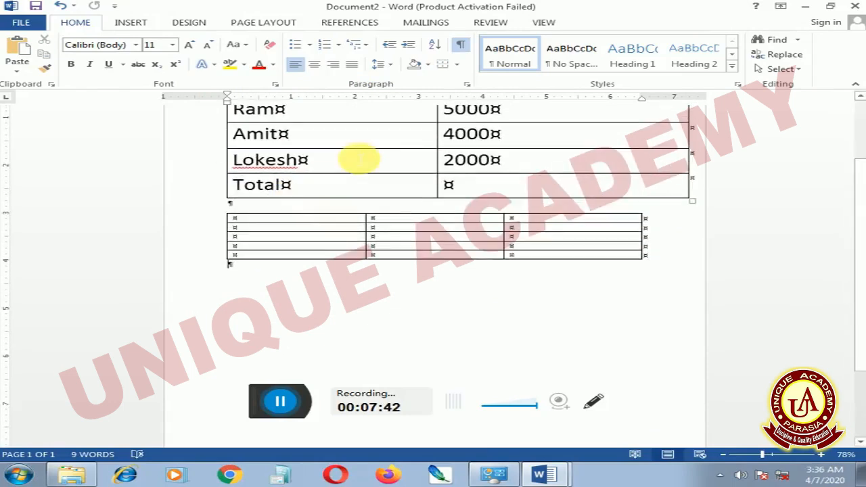
{"action": "scroll", "coordinate": [358, 158], "scroll_direction": "up", "scroll_amount": 1}
{"action": "scroll", "coordinate": [312, 232], "scroll_direction": "down", "scroll_amount": 2}
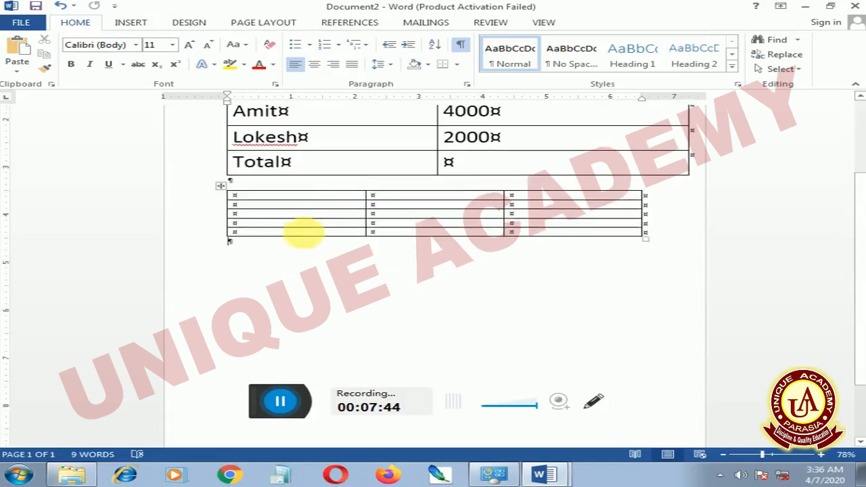
{"action": "scroll", "coordinate": [312, 231], "scroll_direction": "down", "scroll_amount": 3}
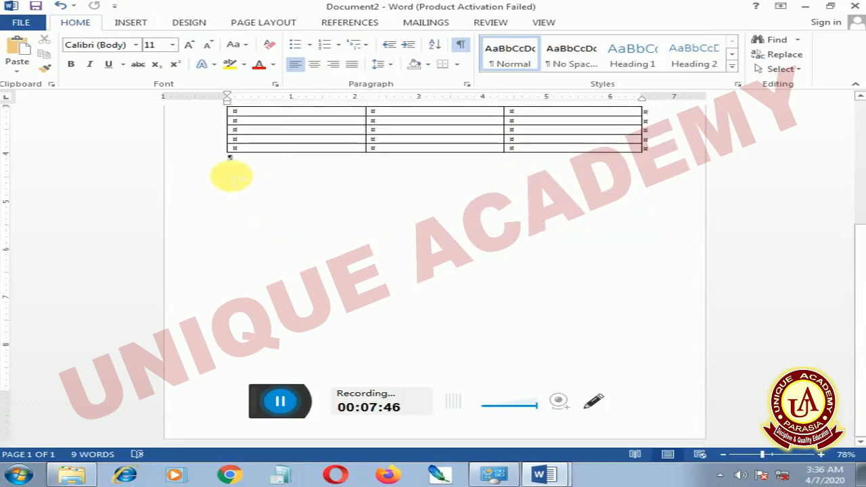
{"action": "left_click", "coordinate": [189, 46]}
{"action": "left_click", "coordinate": [188, 45]}
{"action": "left_click", "coordinate": [189, 45]}
{"action": "left_click", "coordinate": [189, 45]}
{"action": "left_click", "coordinate": [189, 46]}
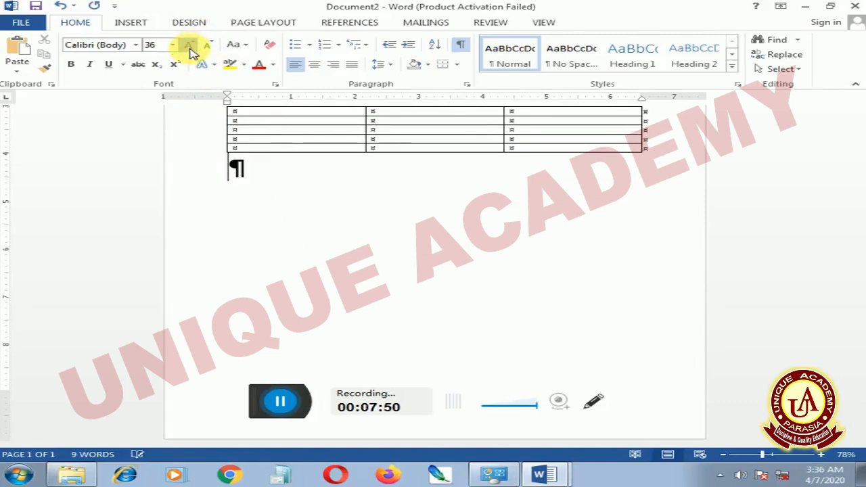
{"action": "left_click", "coordinate": [188, 45]}
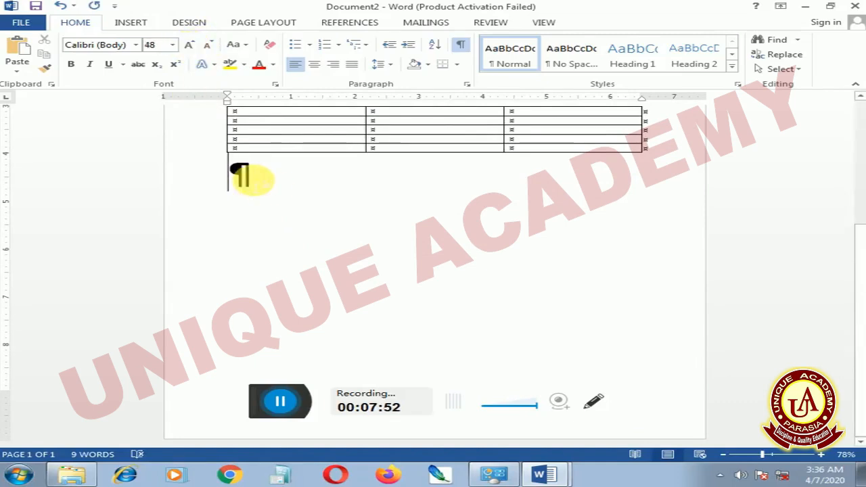
Hide the formatting marks and enter the letters "A", "b" and "c" separated by tabs below the lower table
{"action": "left_click", "coordinate": [462, 46]}
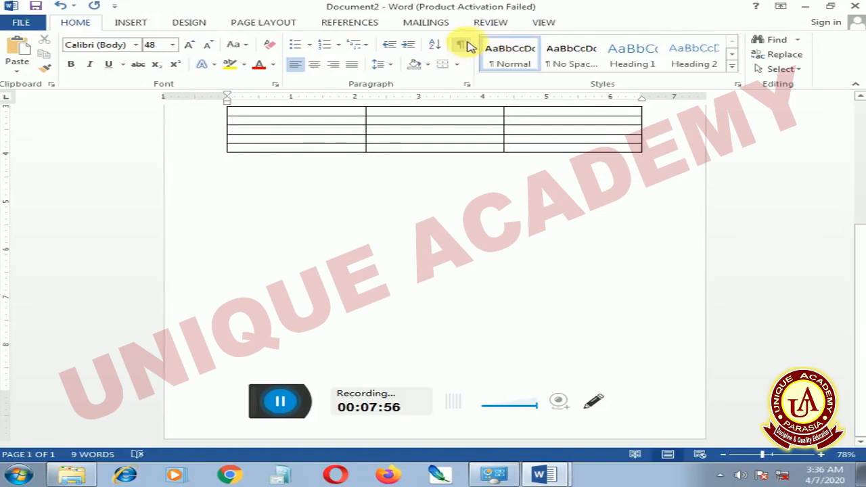
{"action": "type", "text": "a"}
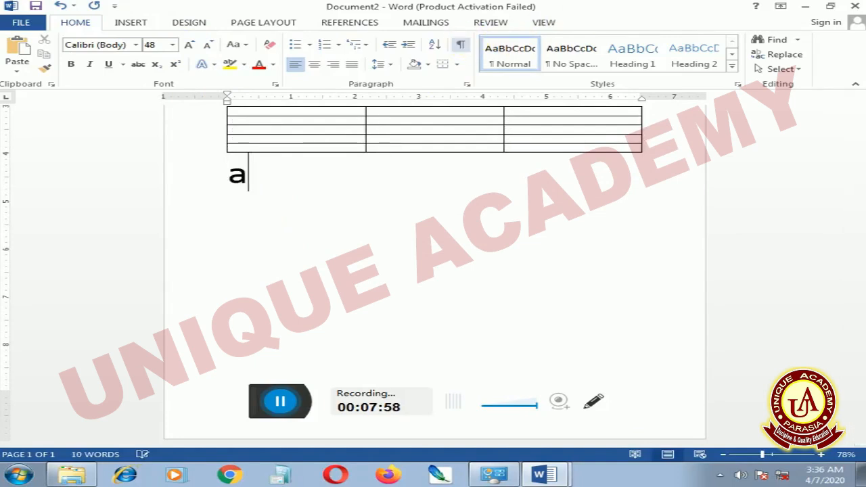
{"action": "key", "text": "BackSpace"}
{"action": "type", "text": "A"}
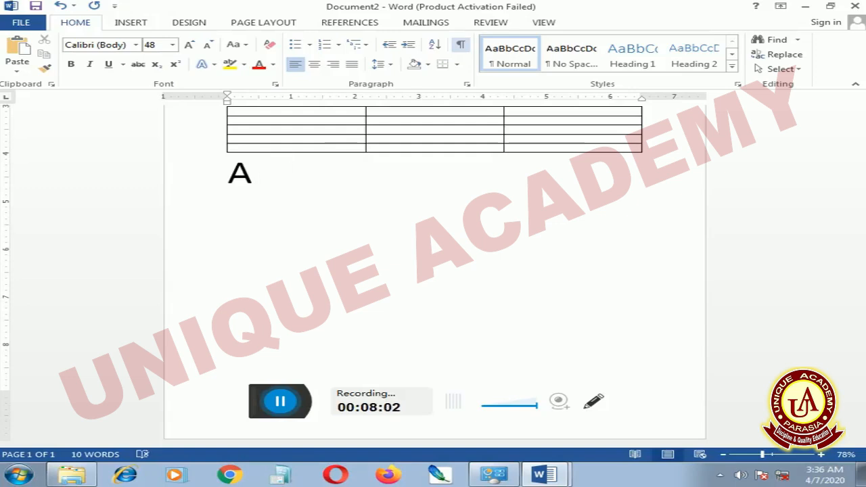
{"action": "type", "text": "b"}
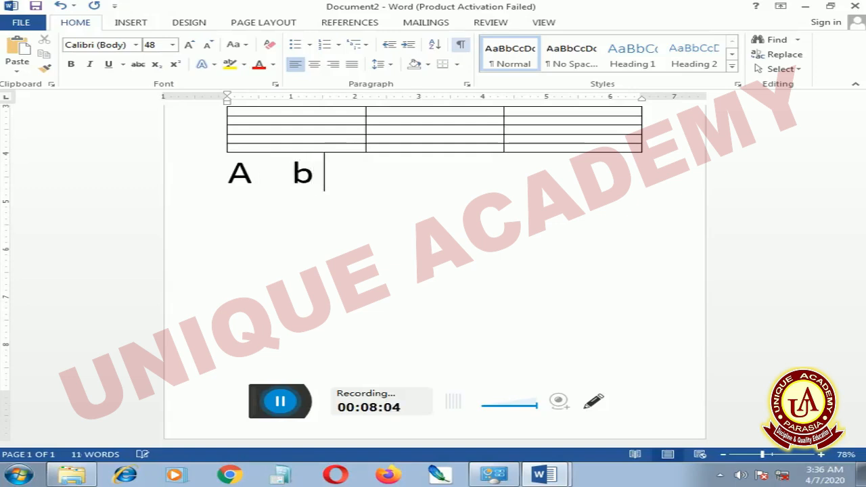
{"action": "type", "text": "  c"}
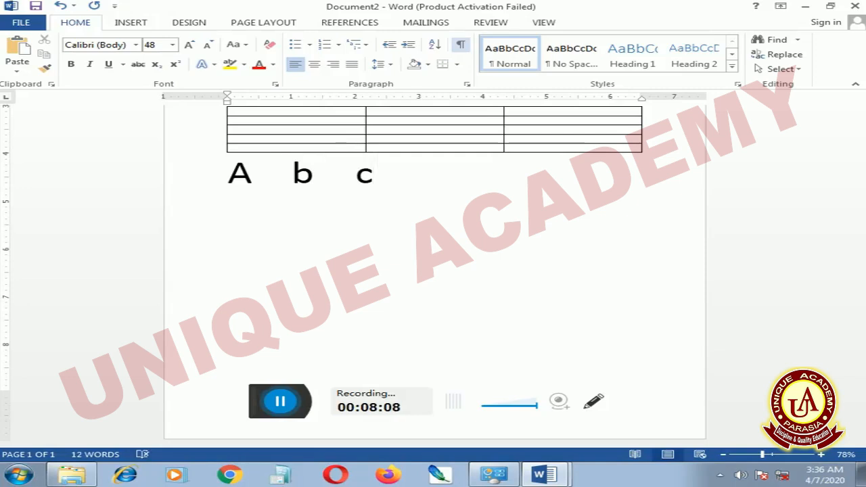
Select the line of letters below the lower table and show the formatting marks again
{"action": "left_click_drag", "start_coordinate": [234, 172], "coordinate": [406, 193]}
{"action": "left_click", "coordinate": [461, 45]}
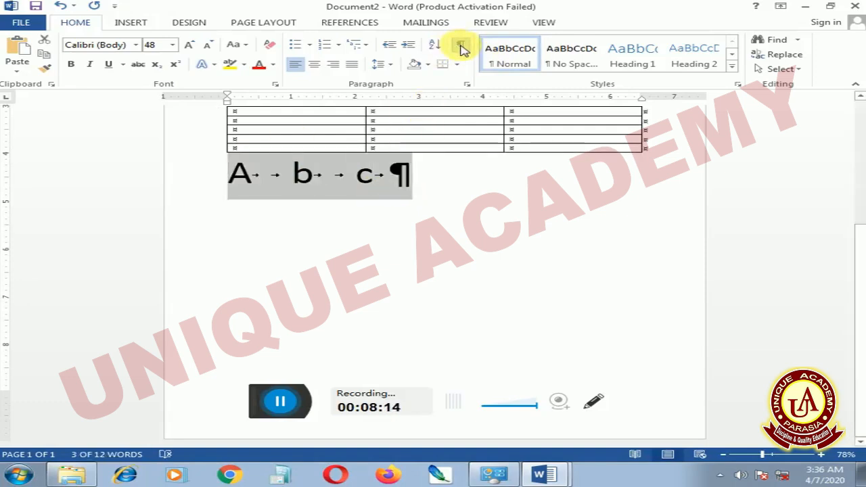
Convert the line of letters below the lower table into a six-column table, separating the text at tabs with automatic fixed column width
{"action": "left_click", "coordinate": [421, 174]}
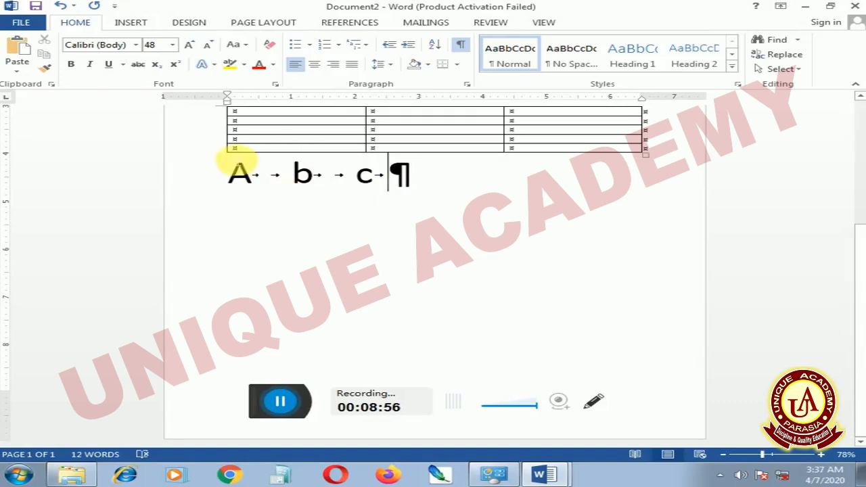
{"action": "left_click_drag", "start_coordinate": [234, 172], "coordinate": [425, 188]}
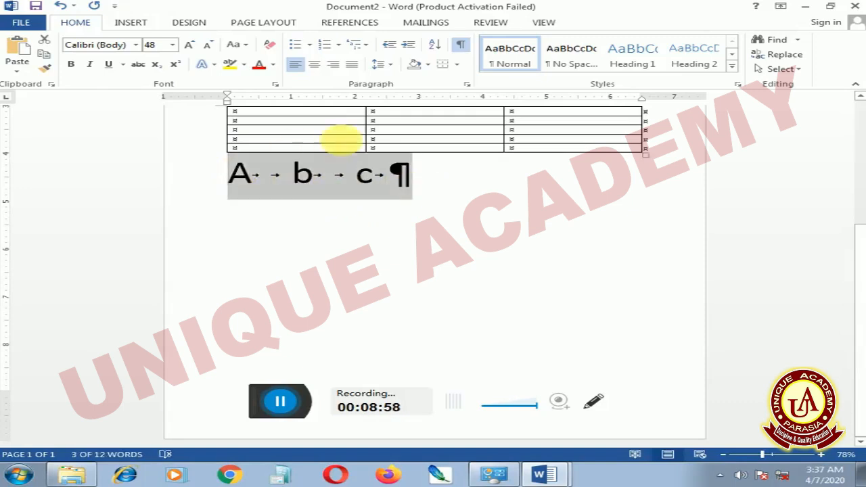
{"action": "left_click", "coordinate": [140, 23]}
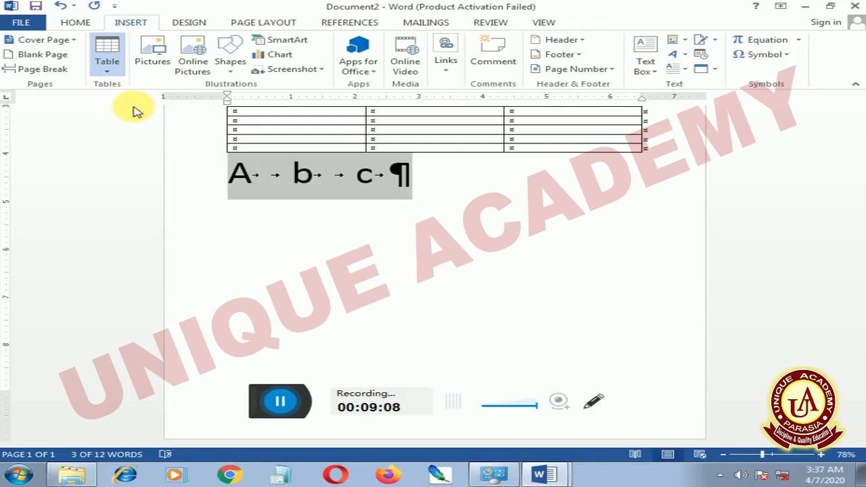
{"action": "left_click", "coordinate": [169, 237]}
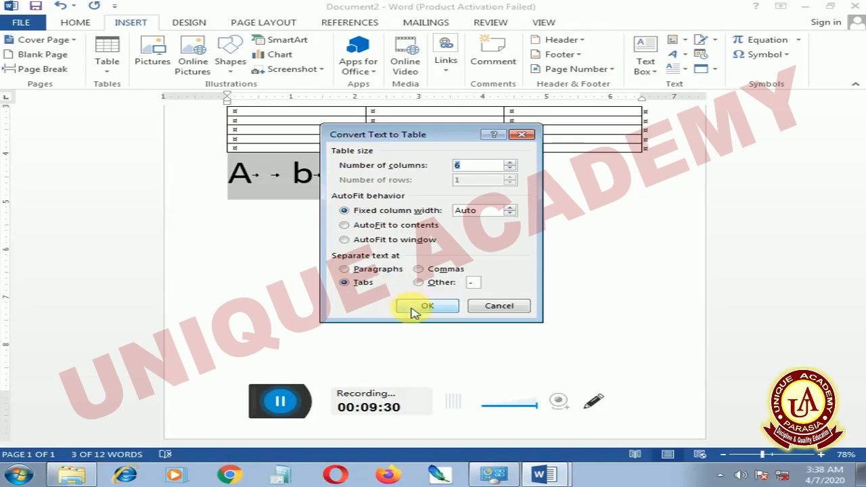
{"action": "left_click", "coordinate": [433, 310]}
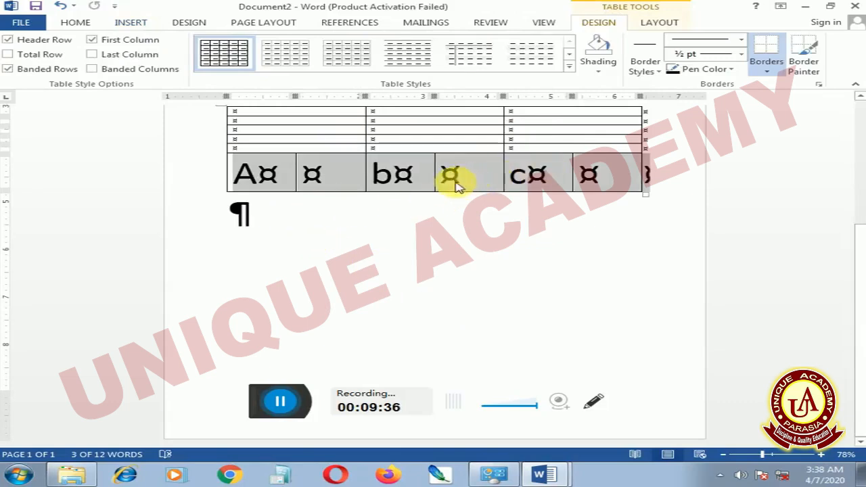
Select all cells of the upper name and salary table and show its table layout tools
{"action": "scroll", "coordinate": [396, 206], "scroll_direction": "up", "scroll_amount": 1}
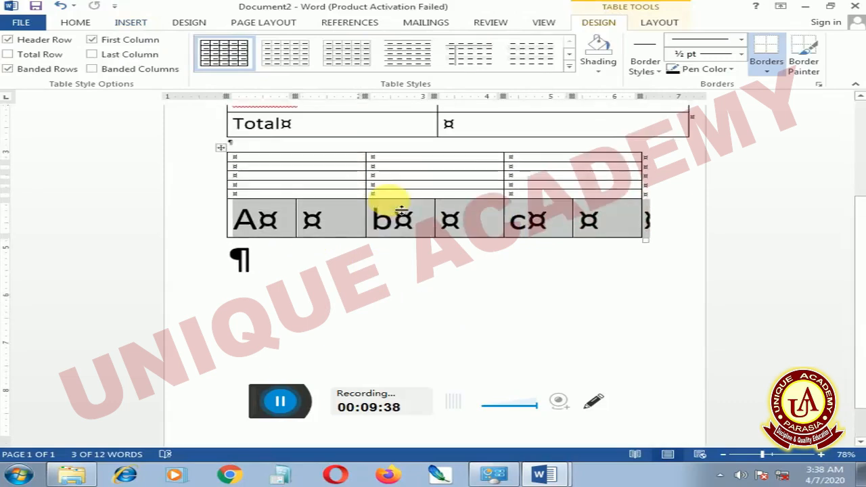
{"action": "scroll", "coordinate": [396, 206], "scroll_direction": "down", "scroll_amount": 1}
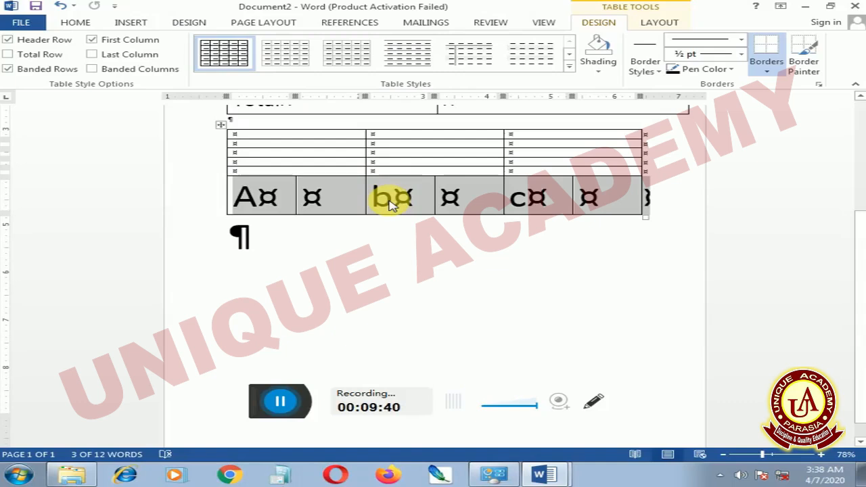
{"action": "scroll", "coordinate": [393, 168], "scroll_direction": "up", "scroll_amount": 4}
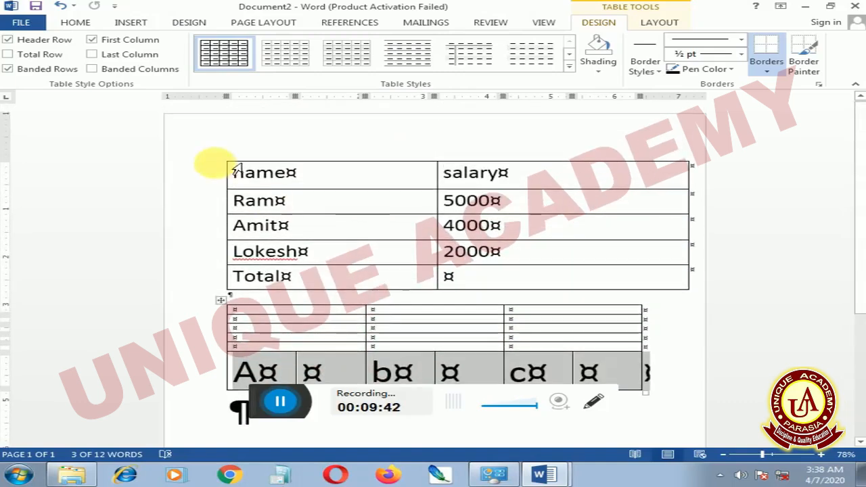
{"action": "mouse_move", "coordinate": [230, 170]}
{"action": "left_mouse_down"}
{"action": "mouse_move", "coordinate": [240, 182]}
{"action": "mouse_move", "coordinate": [550, 251]}
{"action": "mouse_move", "coordinate": [565, 275]}
{"action": "left_mouse_up"}
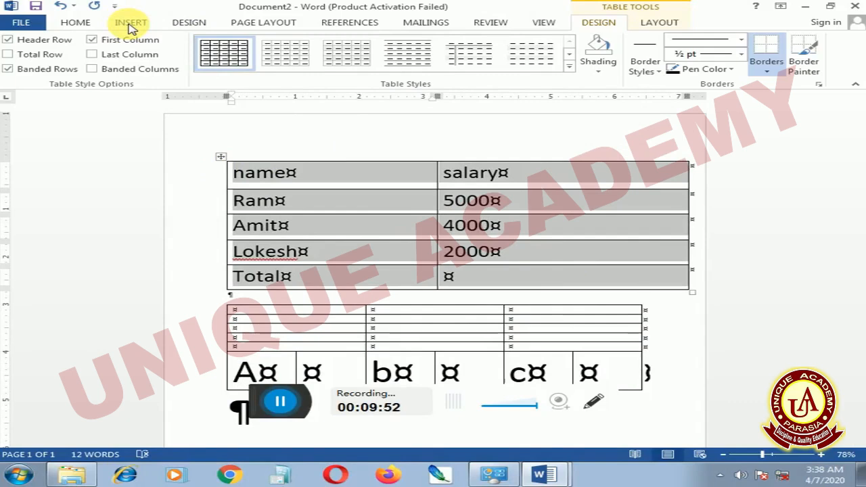
{"action": "scroll", "coordinate": [232, 77], "scroll_direction": "down", "scroll_amount": 1}
{"action": "scroll", "coordinate": [309, 110], "scroll_direction": "down", "scroll_amount": 2}
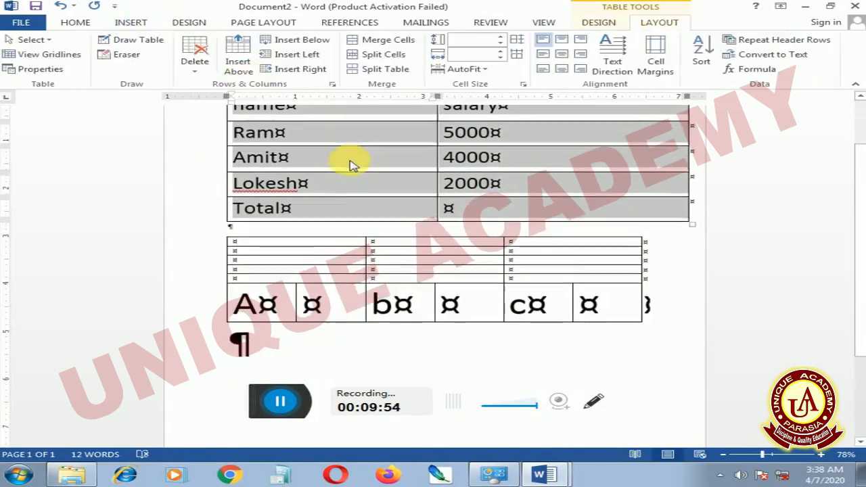
{"action": "scroll", "coordinate": [351, 164], "scroll_direction": "down", "scroll_amount": 1}
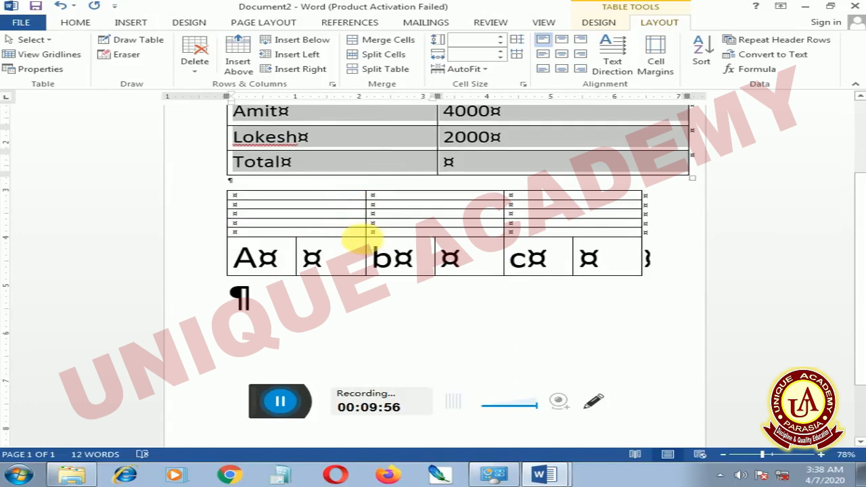